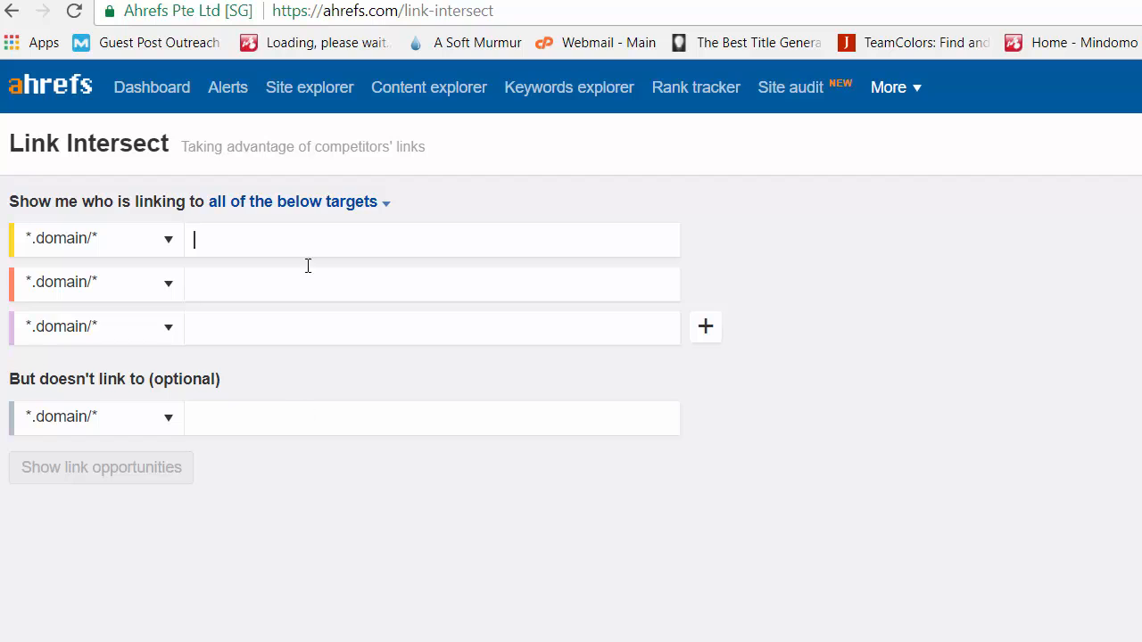
{"action": "left_click", "coordinate": [302, 4]}
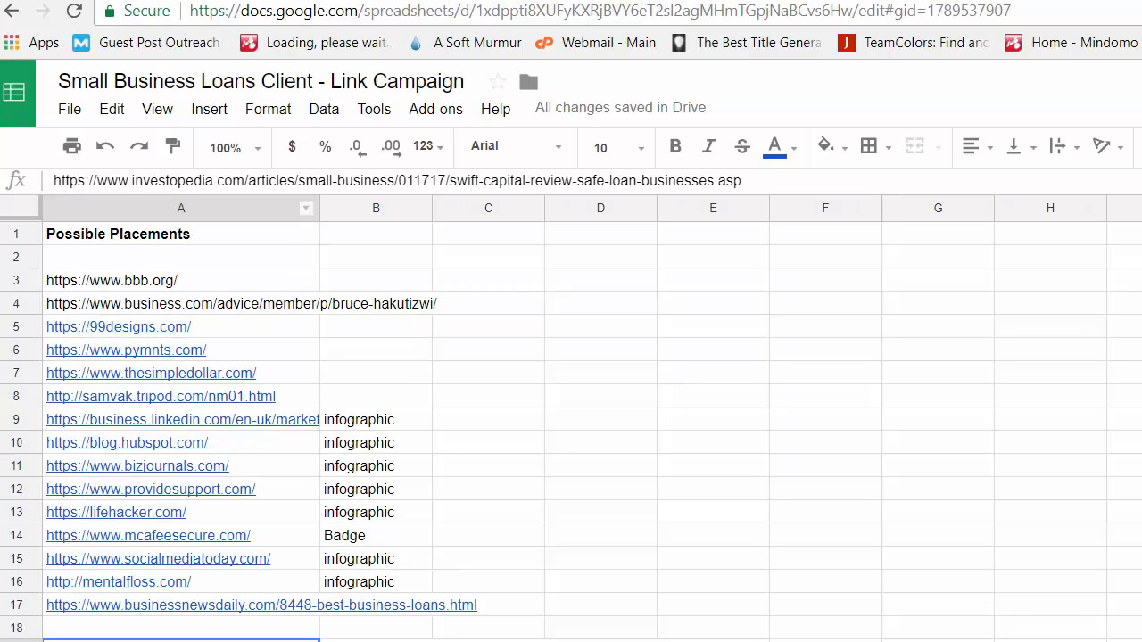
{"action": "left_click", "coordinate": [178, 640]}
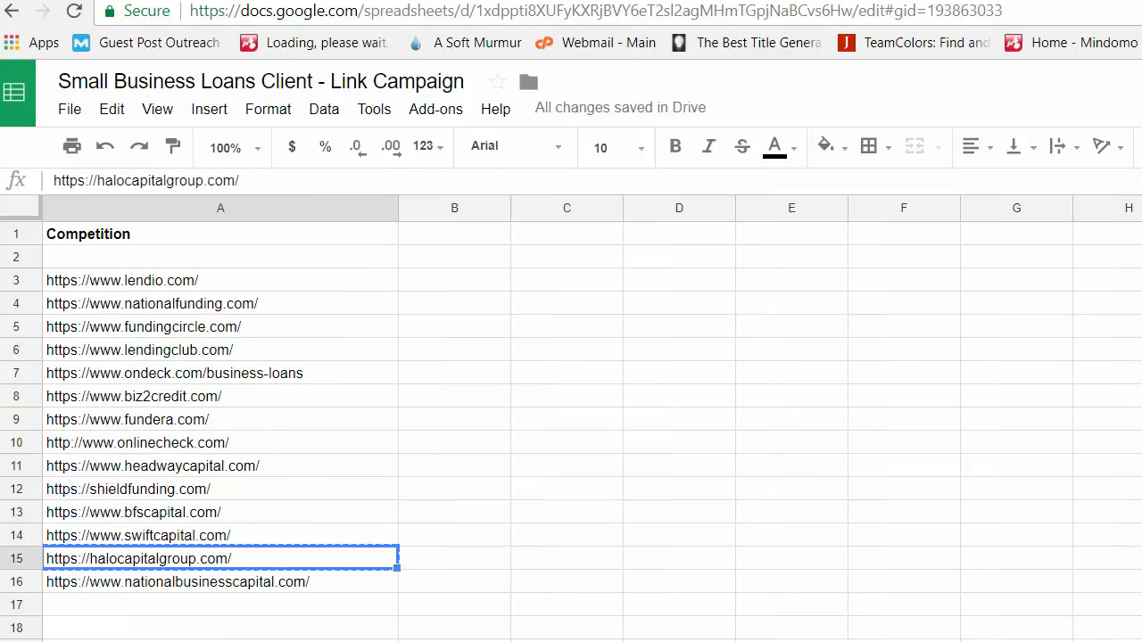
{"action": "left_click", "coordinate": [169, 282]}
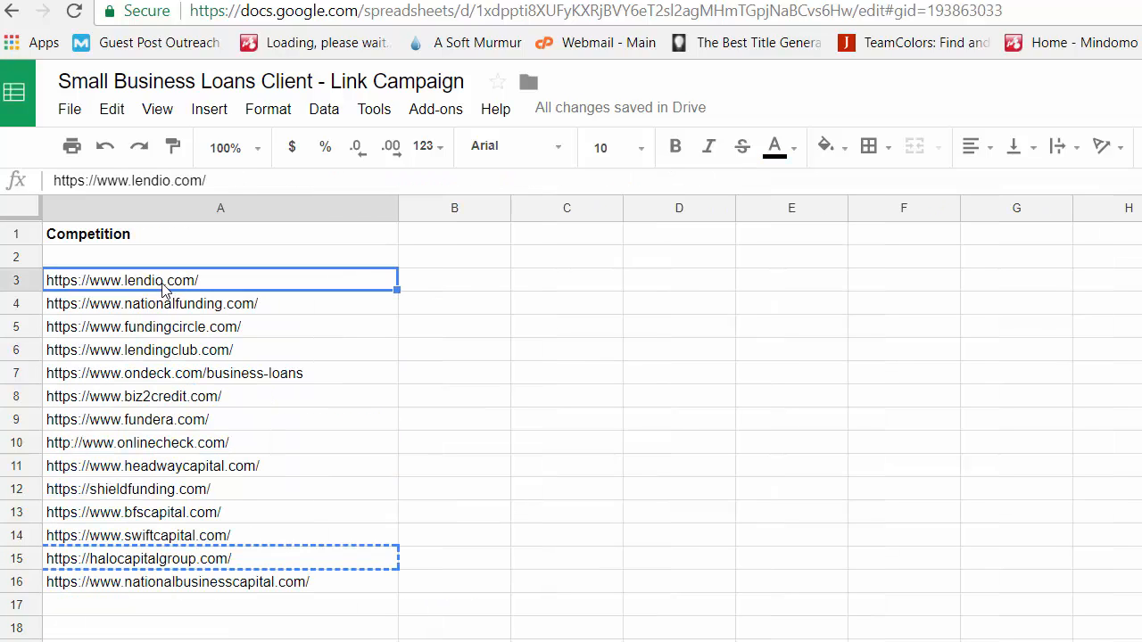
{"action": "key", "text": "ctrl+c"}
{"action": "left_click", "coordinate": [499, 5]}
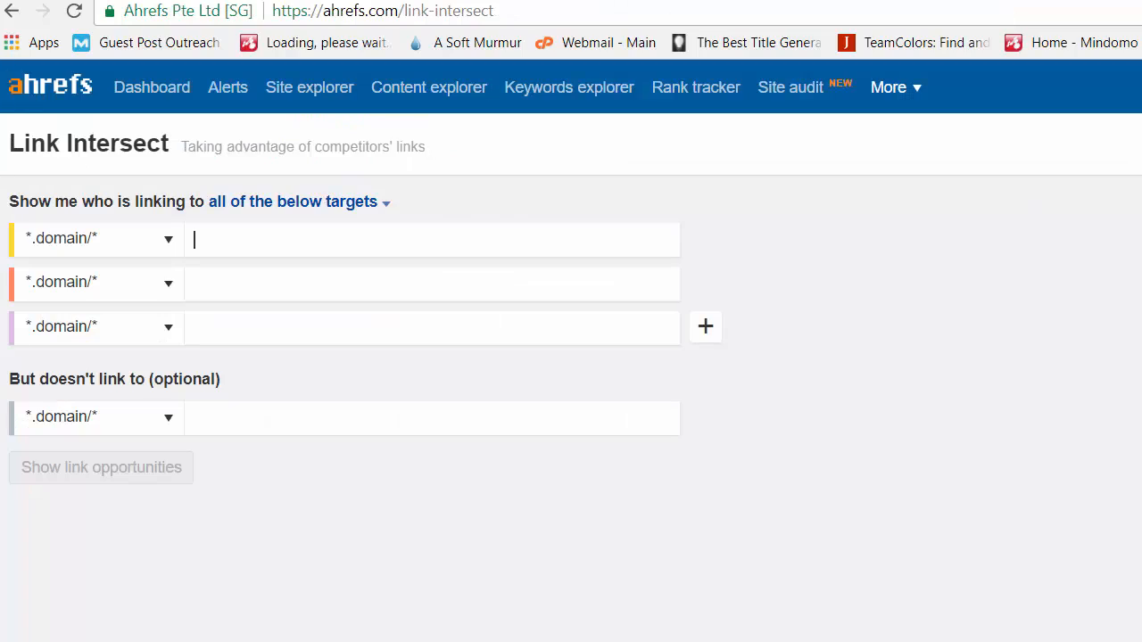
{"action": "left_click", "coordinate": [240, 425]}
{"action": "key", "text": "ctrl+v"}
{"action": "key", "text": "ctrl+v"}
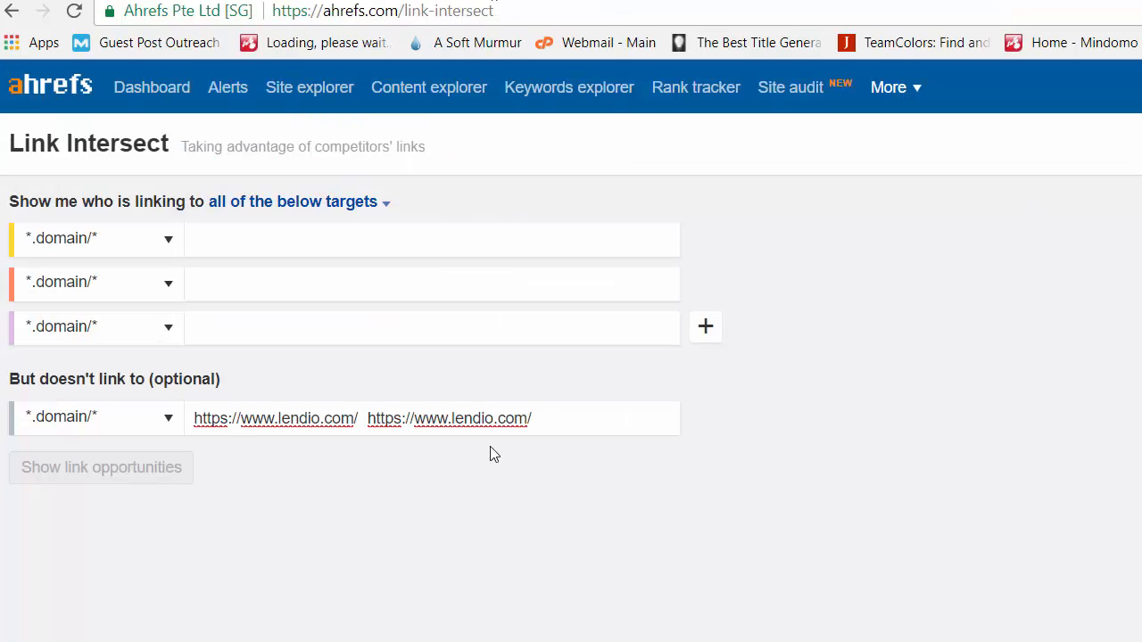
- Delete the duplicate lendio.com address from the "But doesn't link to" target
{"action": "key", "text": "BackSpace"}
{"action": "key", "text": "BackSpace"}
{"action": "key", "text": "BackSpace"}
{"action": "key", "text": "BackSpace"}
{"action": "key", "text": "BackSpace"}
{"action": "key", "text": "BackSpace"}
{"action": "key", "text": "BackSpace"}
{"action": "key", "text": "BackSpace"}
{"action": "key", "text": "BackSpace"}
{"action": "key", "text": "BackSpace"}
{"action": "key", "text": "BackSpace"}
{"action": "key", "text": "BackSpace"}
{"action": "key", "text": "BackSpace"}
{"action": "key", "text": "BackSpace"}
{"action": "key", "text": "BackSpace"}
{"action": "key", "text": "BackSpace"}
{"action": "key", "text": "BackSpace"}
{"action": "key", "text": "BackSpace"}
{"action": "key", "text": "BackSpace"}
{"action": "key", "text": "BackSpace"}
{"action": "key", "text": "BackSpace"}
{"action": "key", "text": "BackSpace"}
{"action": "key", "text": "BackSpace"}
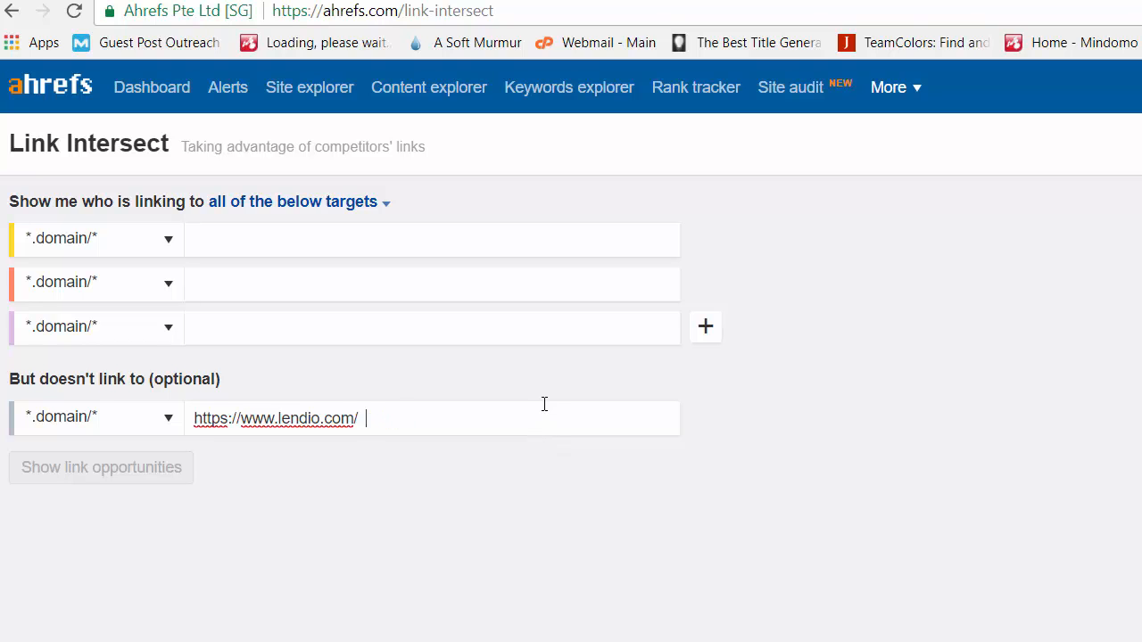
{"action": "left_click", "coordinate": [455, 0]}
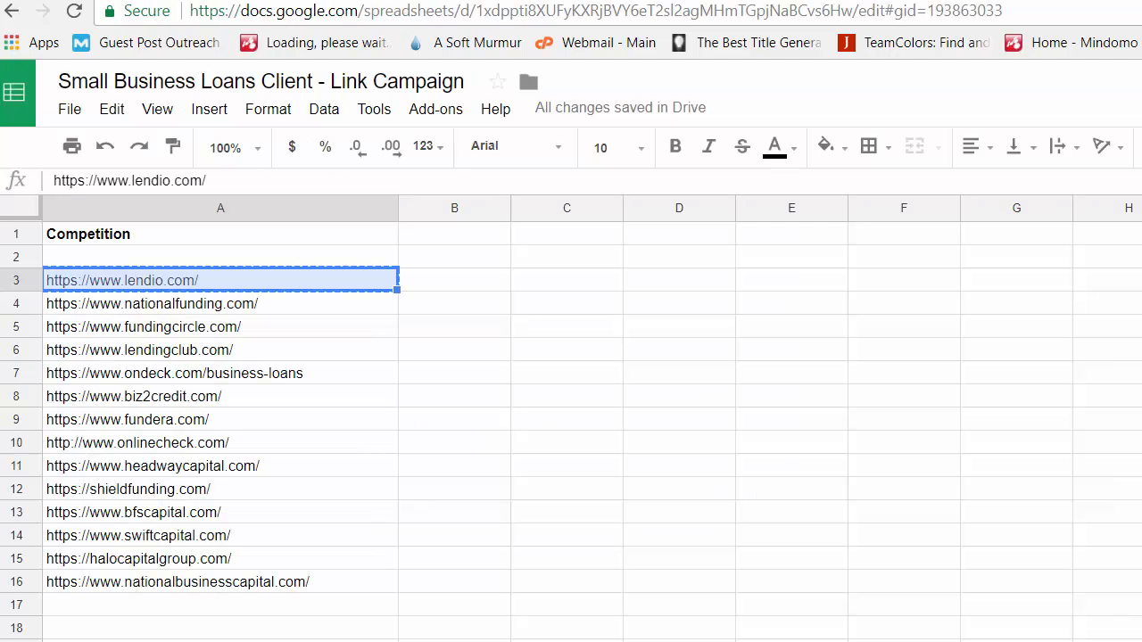
{"action": "left_click", "coordinate": [202, 310]}
{"action": "key", "text": "ctrl+c"}
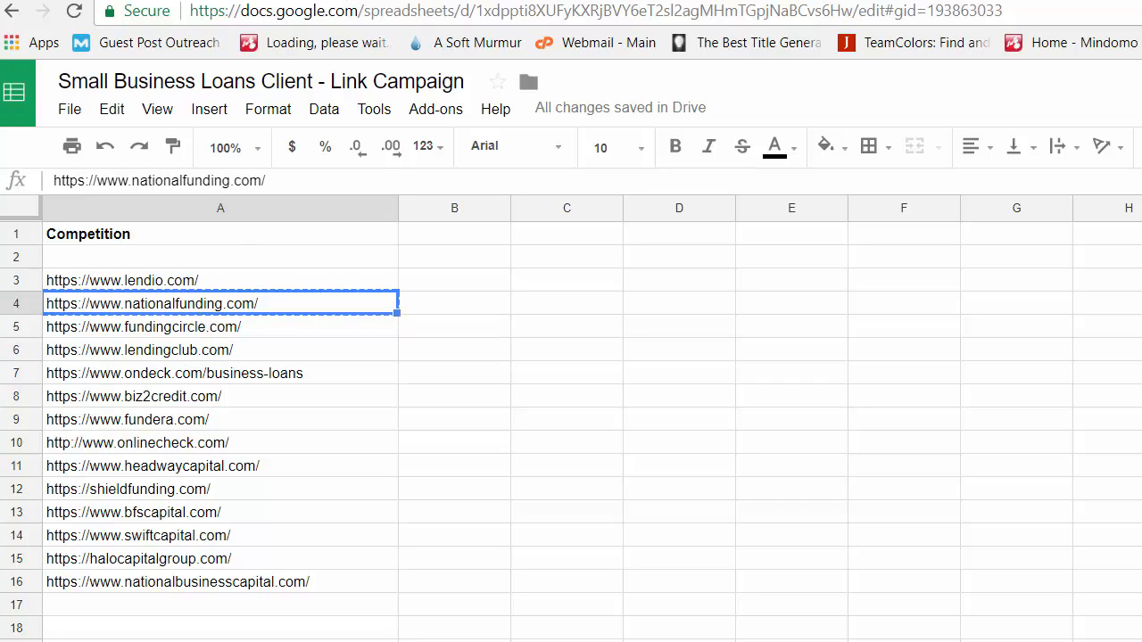
{"action": "left_click", "coordinate": [268, 0]}
{"action": "left_click", "coordinate": [217, 287]}
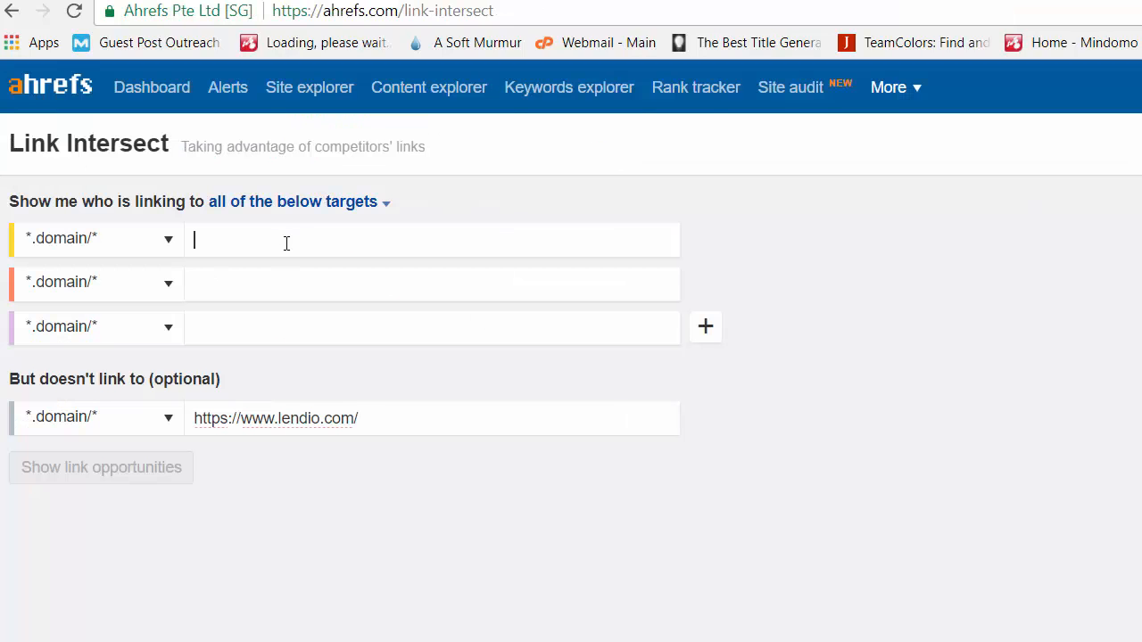
{"action": "left_click", "coordinate": [286, 242]}
{"action": "key", "text": "ctrl+v"}
{"action": "key", "text": "ctrl+Tab"}
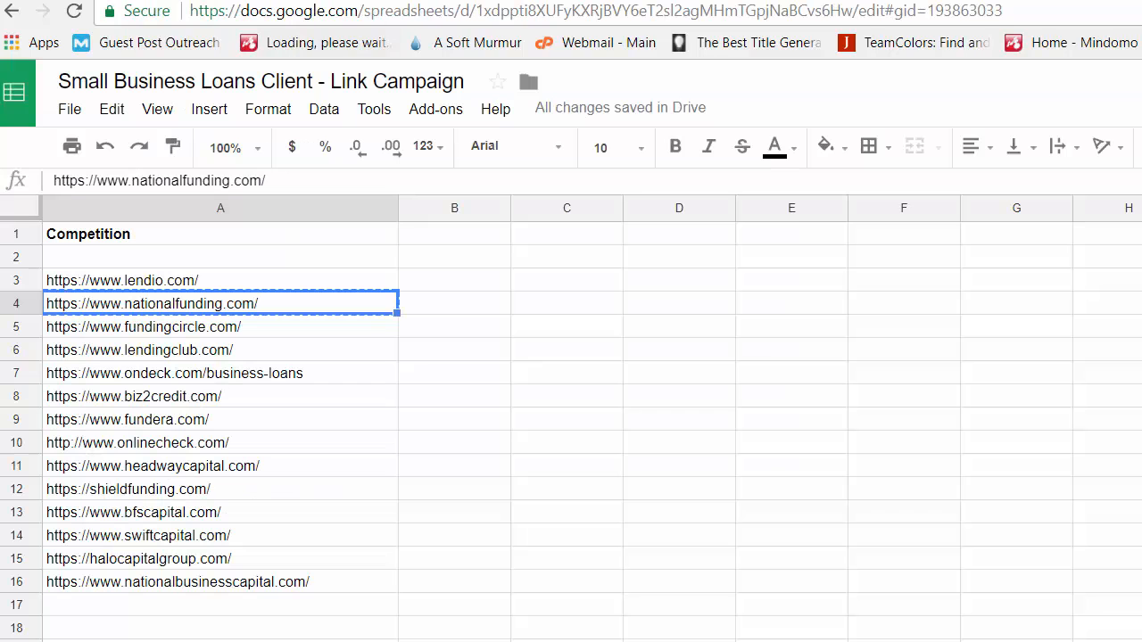
{"action": "left_click", "coordinate": [209, 328]}
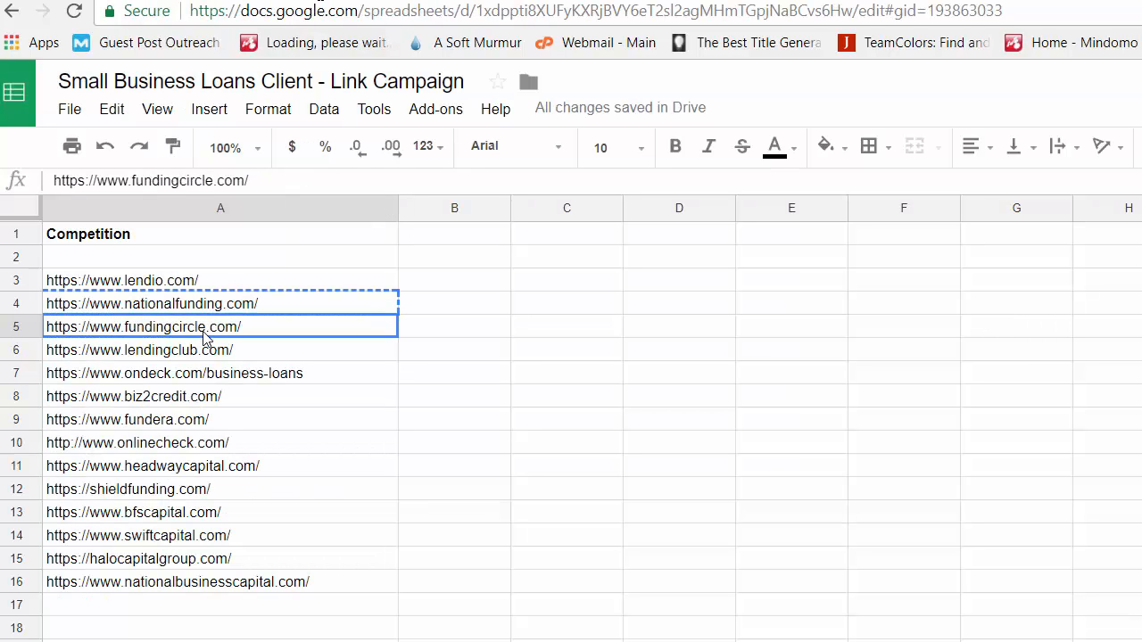
{"action": "key", "text": "ctrl+c"}
{"action": "key", "text": "ctrl+shift+Tab"}
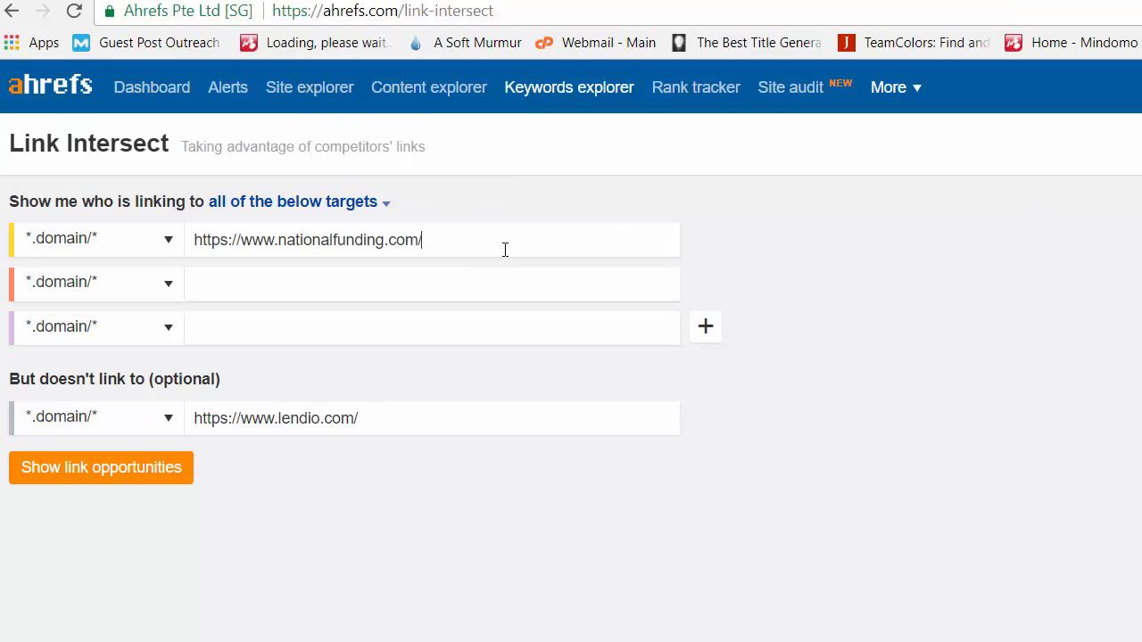
{"action": "left_click", "coordinate": [389, 287]}
{"action": "key", "text": "ctrl+v"}
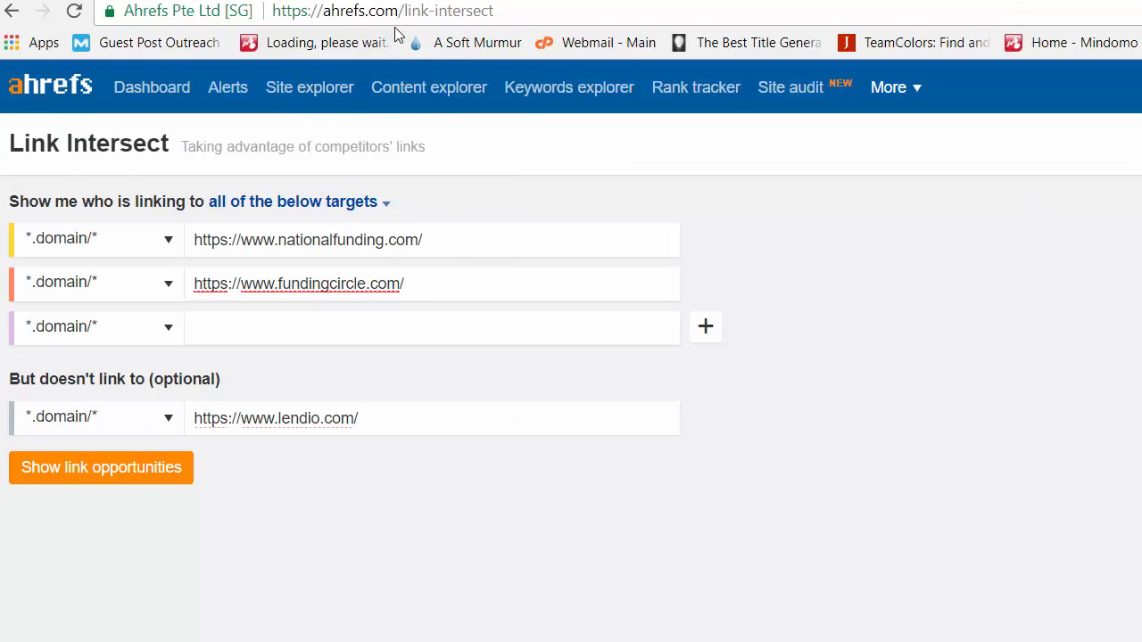
{"action": "key", "text": "ctrl+Tab"}
{"action": "left_click", "coordinate": [178, 350]}
{"action": "key", "text": "ctrl+c"}
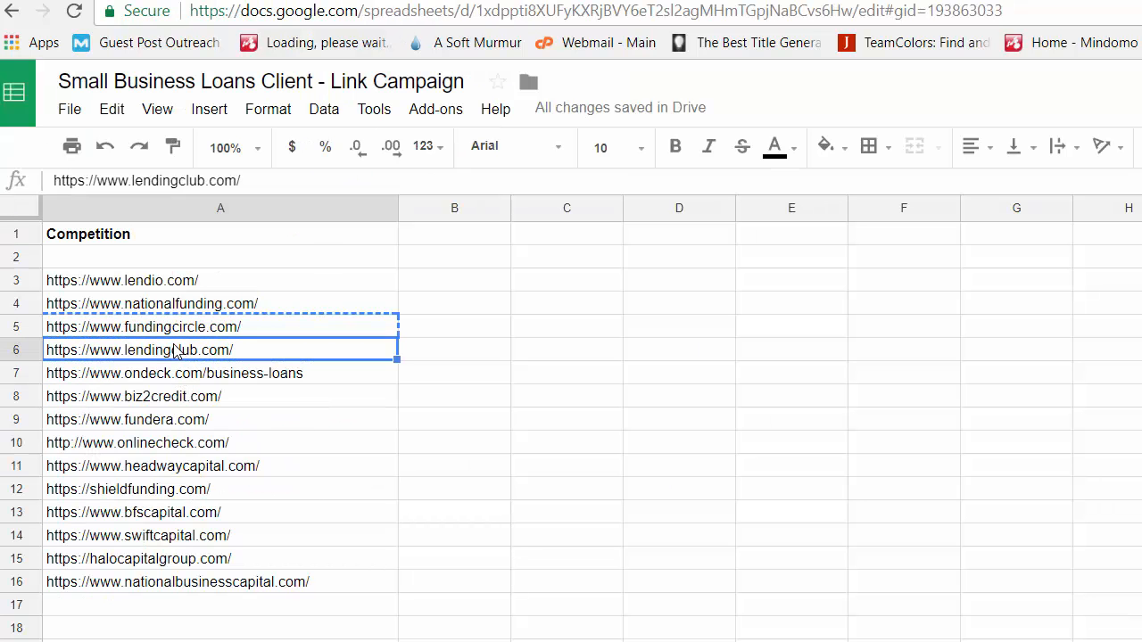
{"action": "key", "text": "ctrl+shift+Tab"}
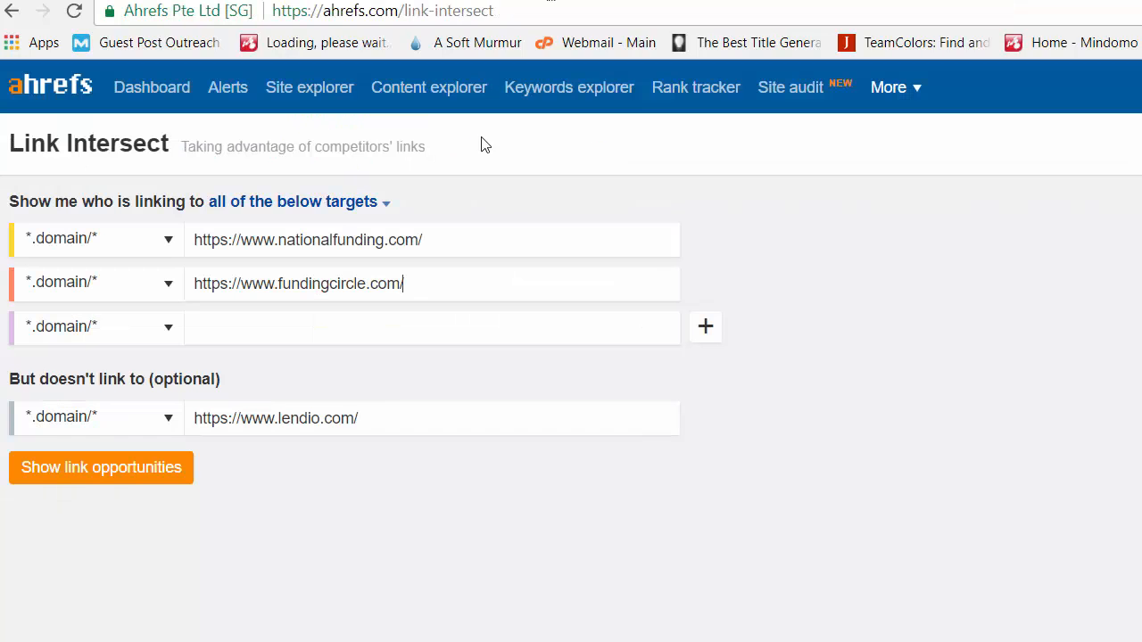
{"action": "left_click", "coordinate": [338, 328]}
{"action": "key", "text": "ctrl+v"}
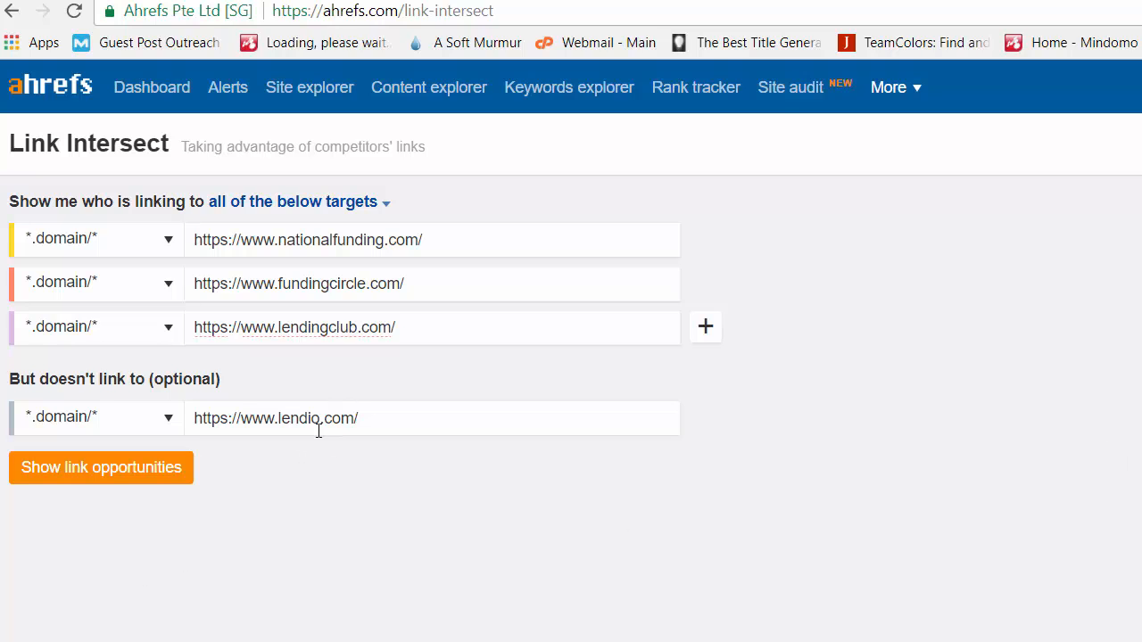
- Run the link opportunities report for the entered targets and look through the referring domains
{"action": "left_click", "coordinate": [53, 474]}
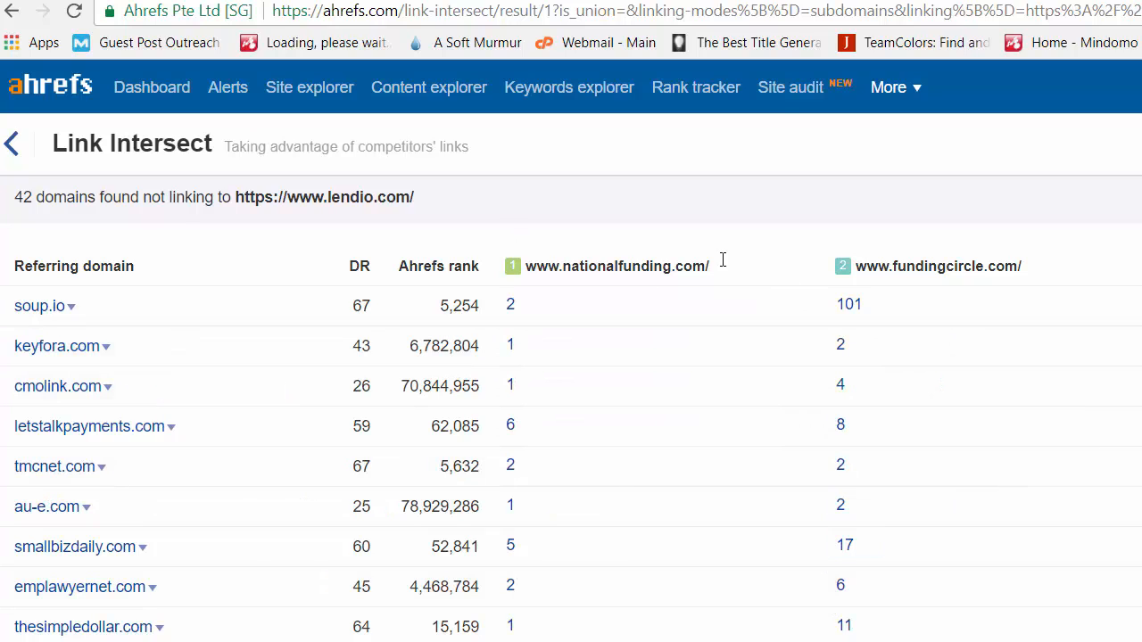
{"action": "scroll", "coordinate": [923, 197], "scroll_direction": "down", "scroll_amount": 14}
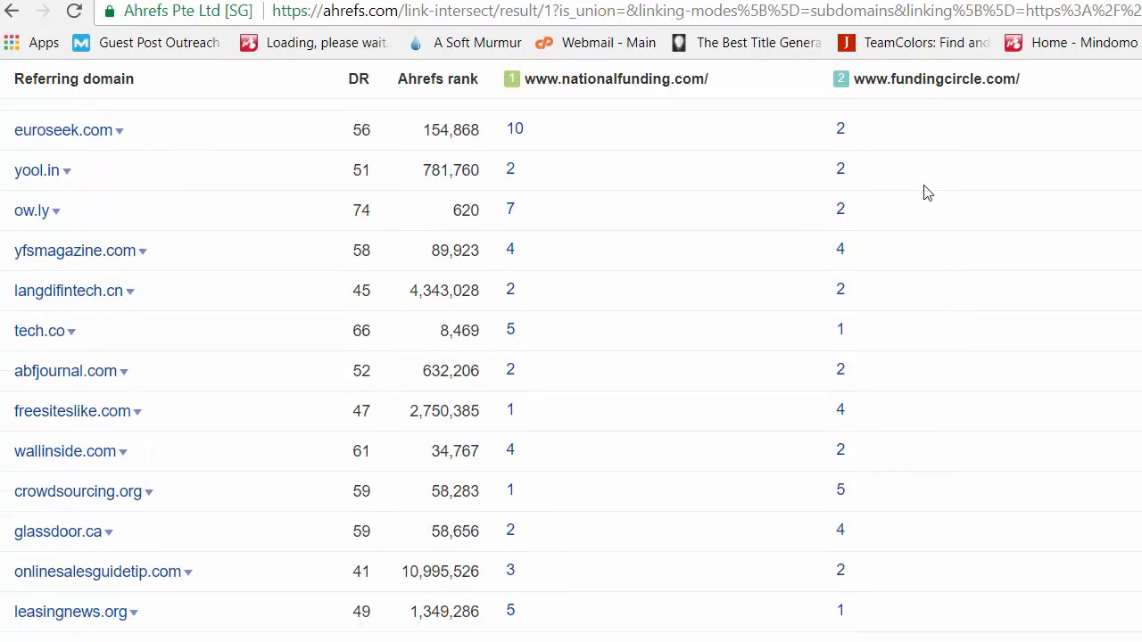
{"action": "scroll", "coordinate": [464, 400], "scroll_direction": "up", "scroll_amount": 15}
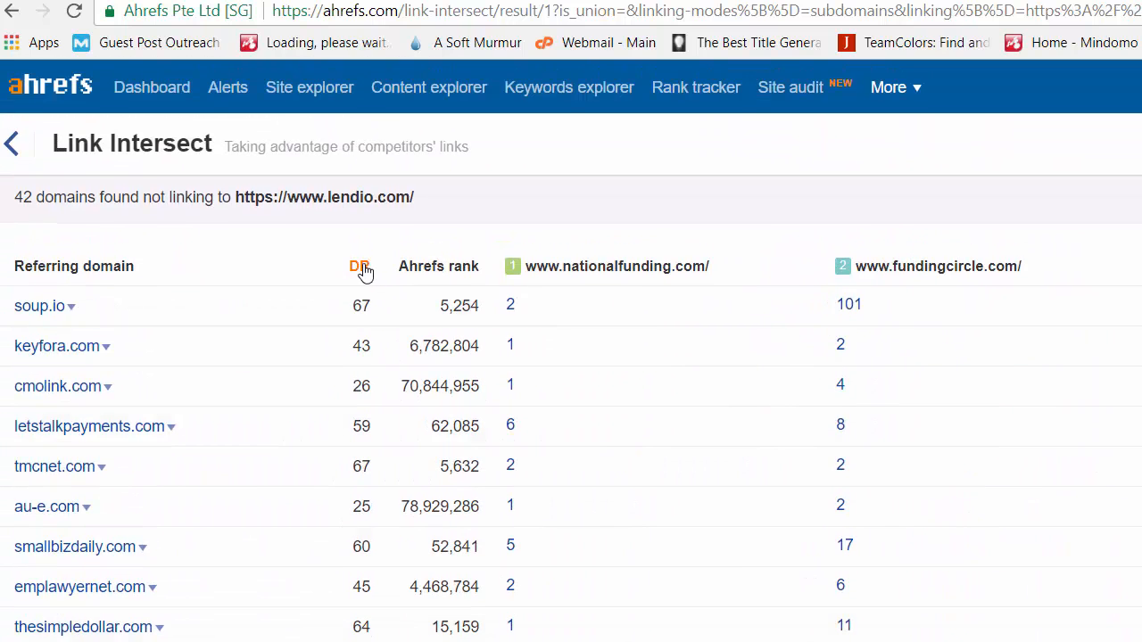
- Sort the referring domains by DR in descending order and review the whole list
{"action": "left_click", "coordinate": [362, 267]}
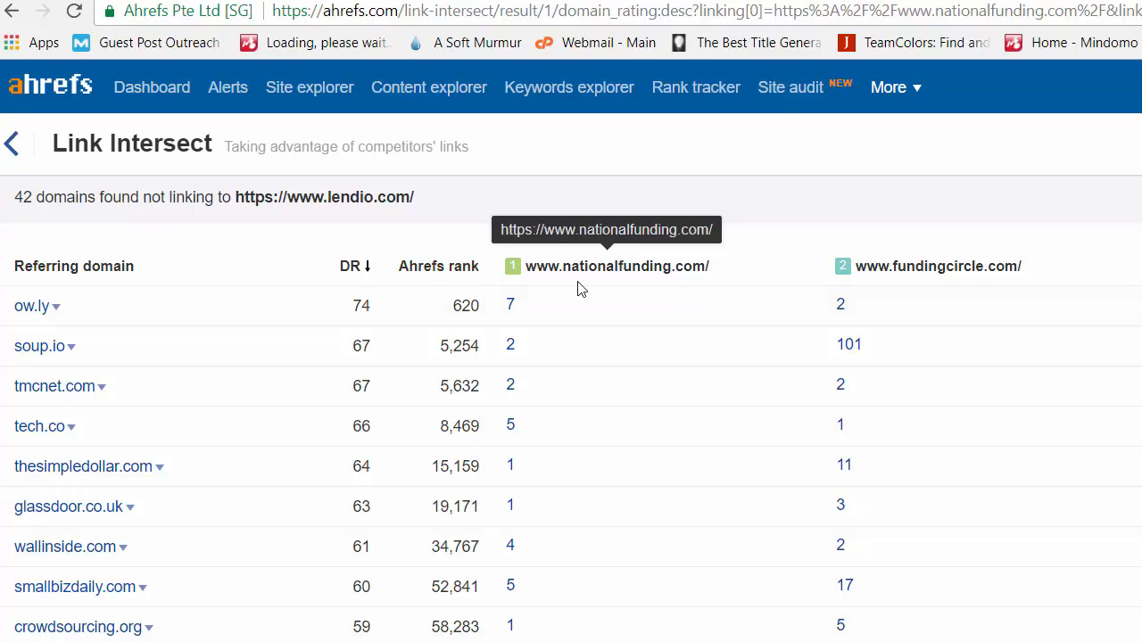
{"action": "scroll", "coordinate": [570, 370], "scroll_direction": "down", "scroll_amount": 13}
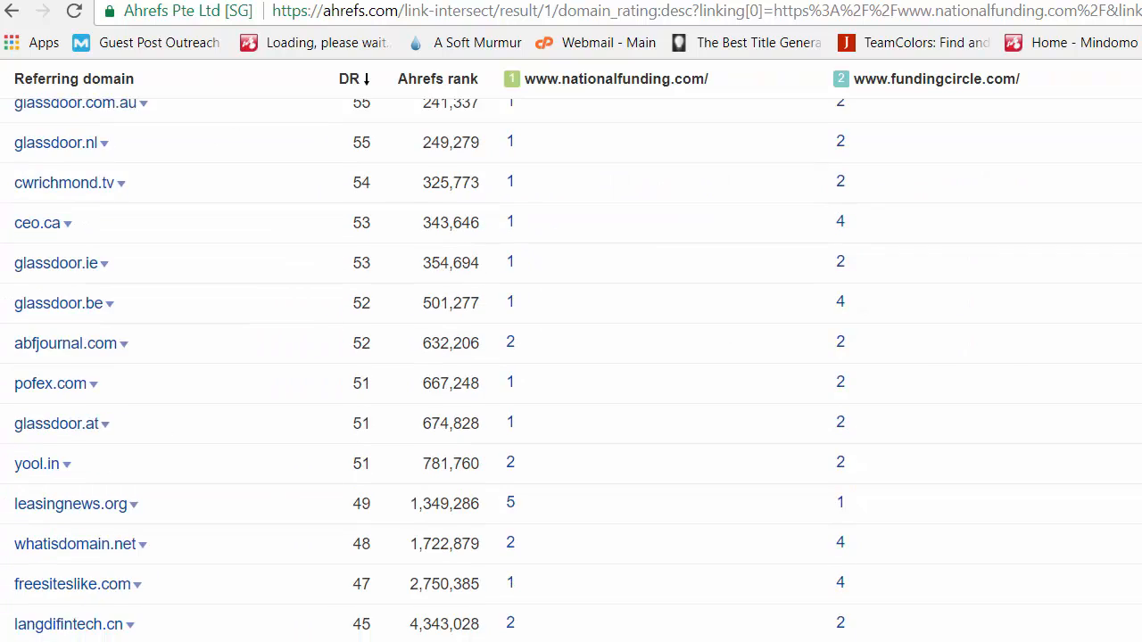
{"action": "scroll", "coordinate": [571, 370], "scroll_direction": "up", "scroll_amount": 6}
{"action": "scroll", "coordinate": [1121, 496], "scroll_direction": "up", "scroll_amount": 7}
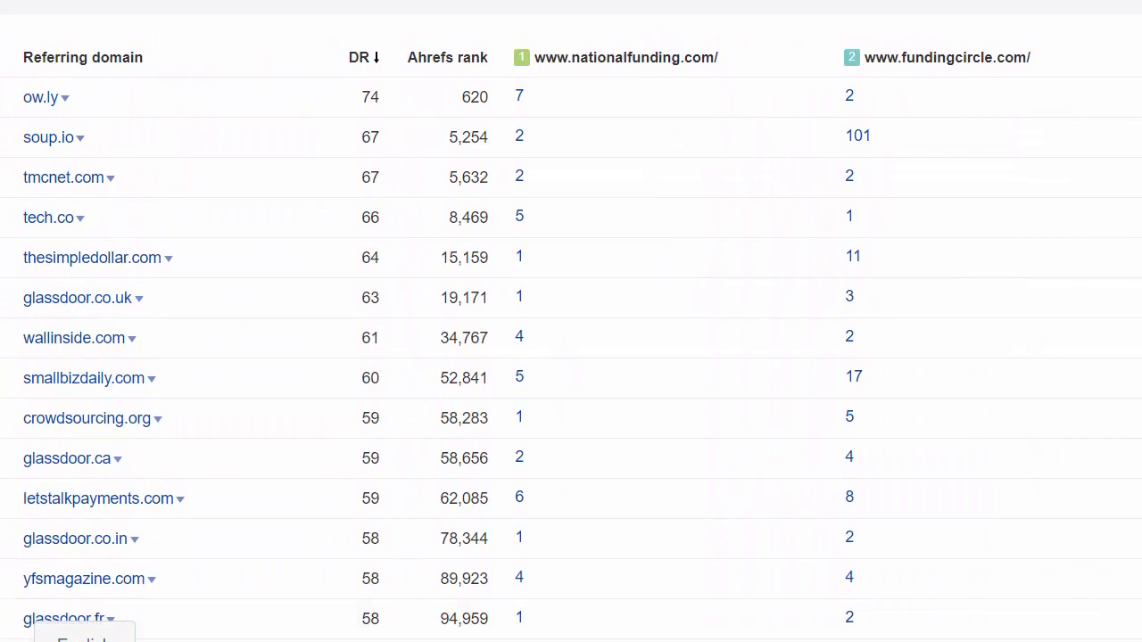
{"action": "scroll", "coordinate": [187, 370], "scroll_direction": "down", "scroll_amount": 5}
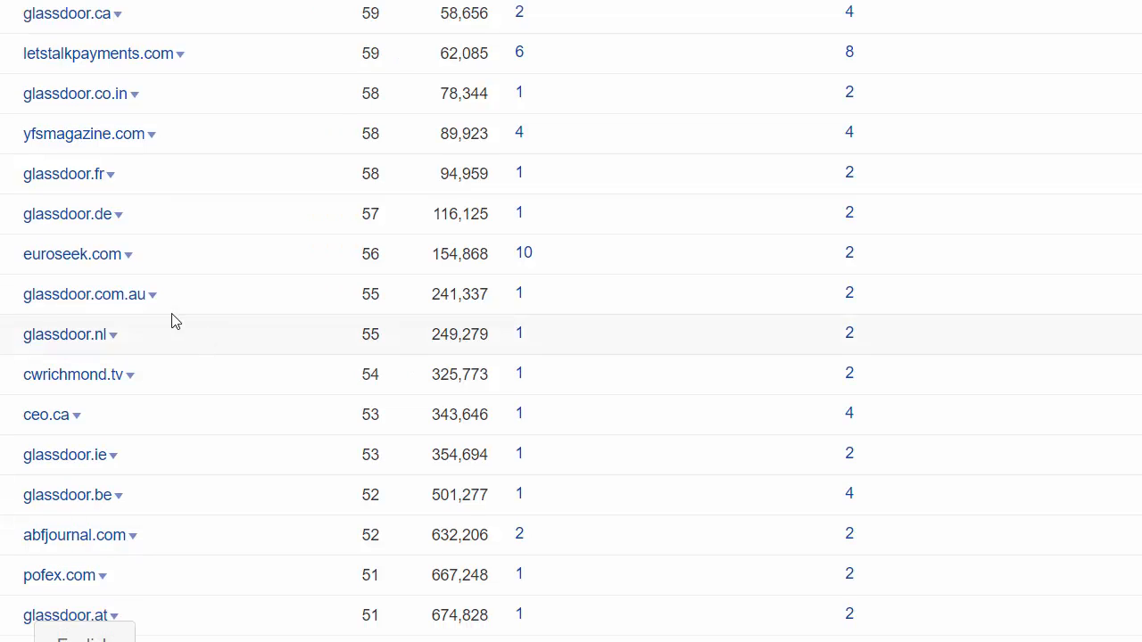
{"action": "scroll", "coordinate": [175, 322], "scroll_direction": "down", "scroll_amount": 9}
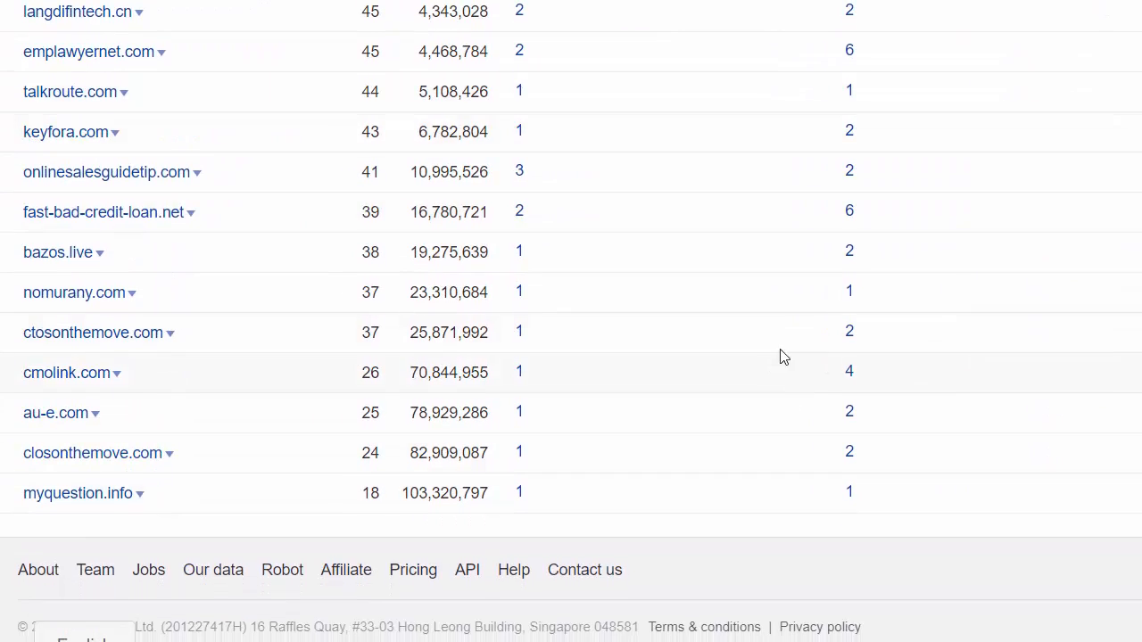
{"action": "scroll", "coordinate": [779, 357], "scroll_direction": "up", "scroll_amount": 15}
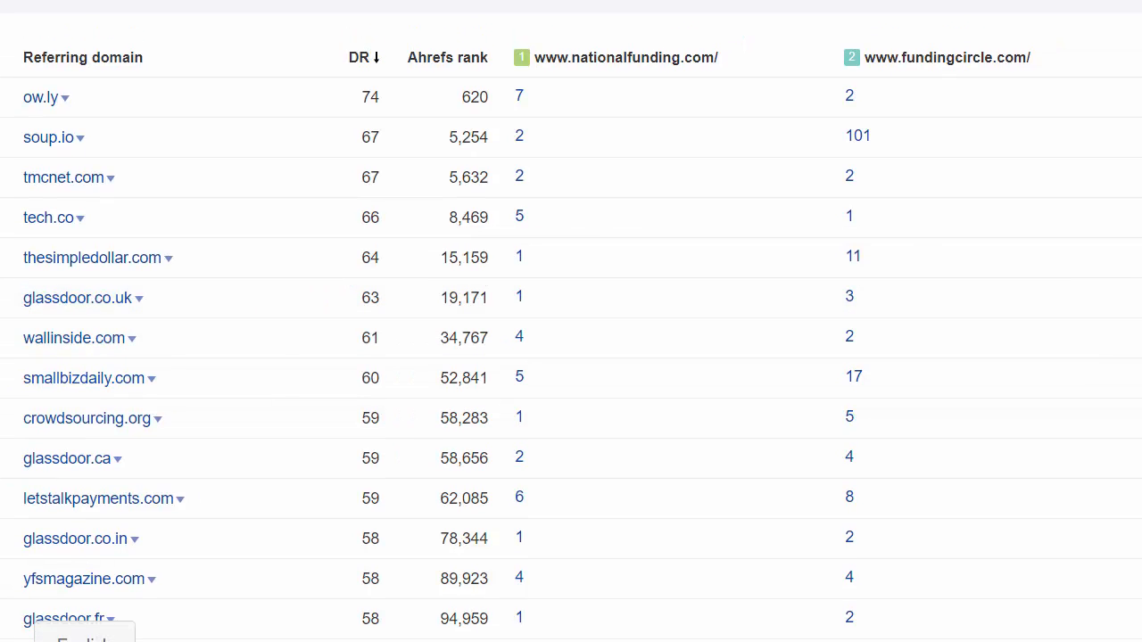
- Export the results to CSV as a quick export for Microsoft Excel (UTF-16) and open the downloaded file in Excel
{"action": "left_click", "coordinate": [1134, 7]}
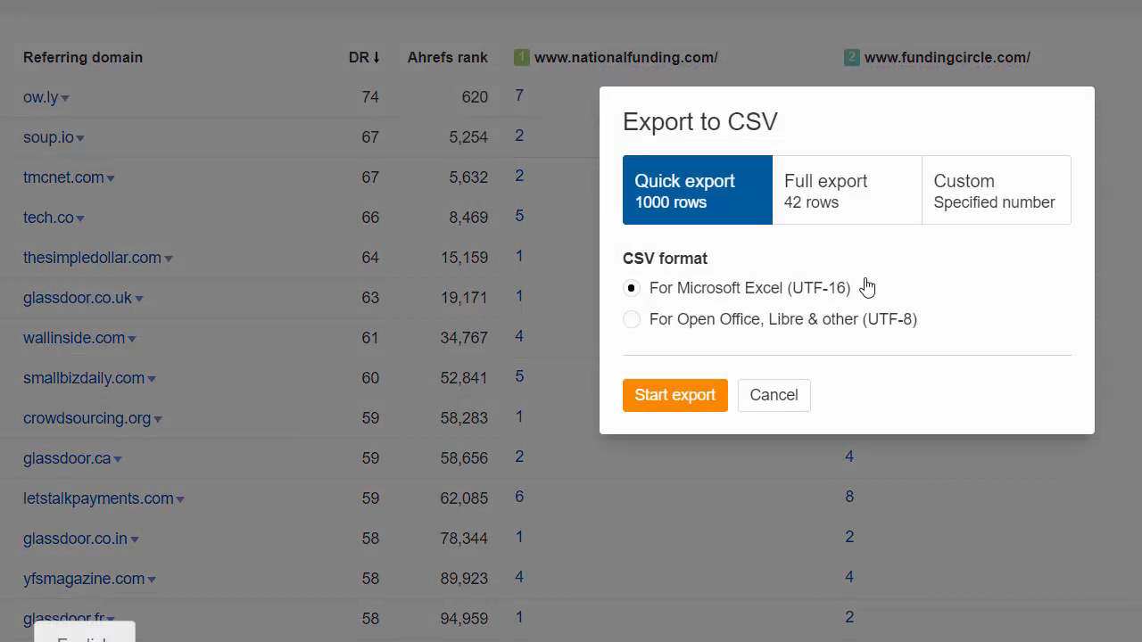
{"action": "left_click", "coordinate": [831, 210]}
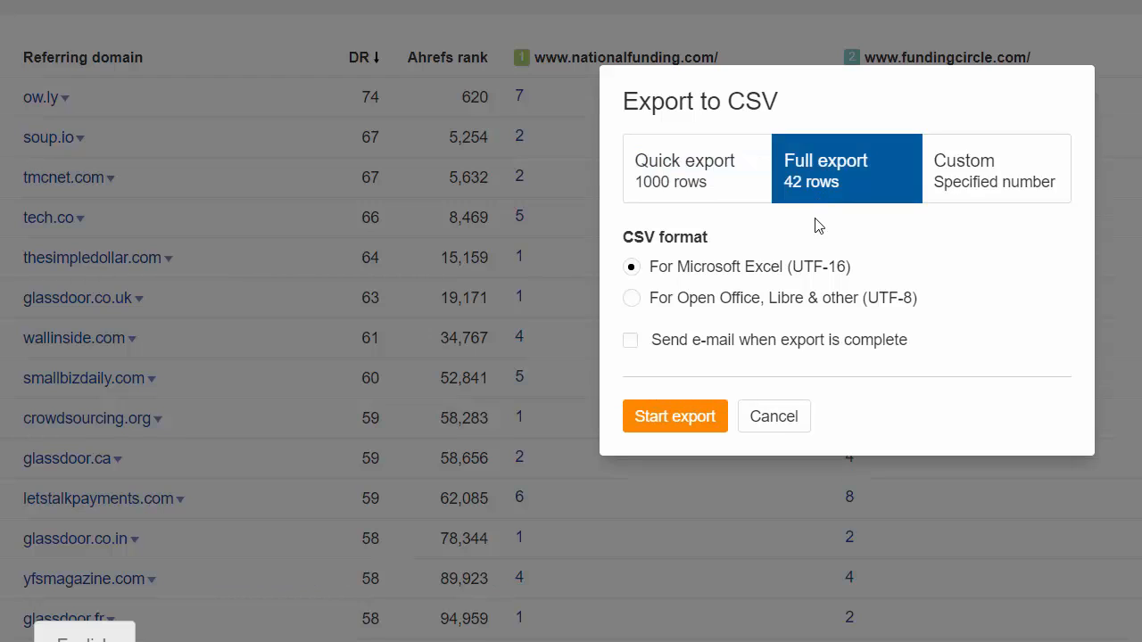
{"action": "left_click", "coordinate": [668, 184]}
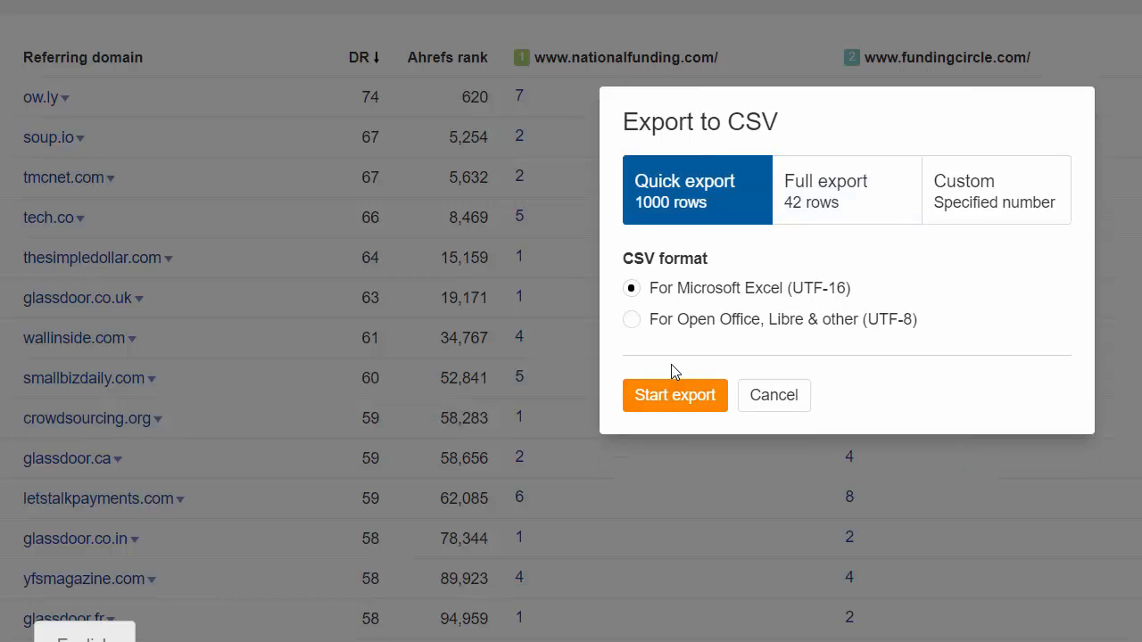
{"action": "left_click", "coordinate": [677, 399]}
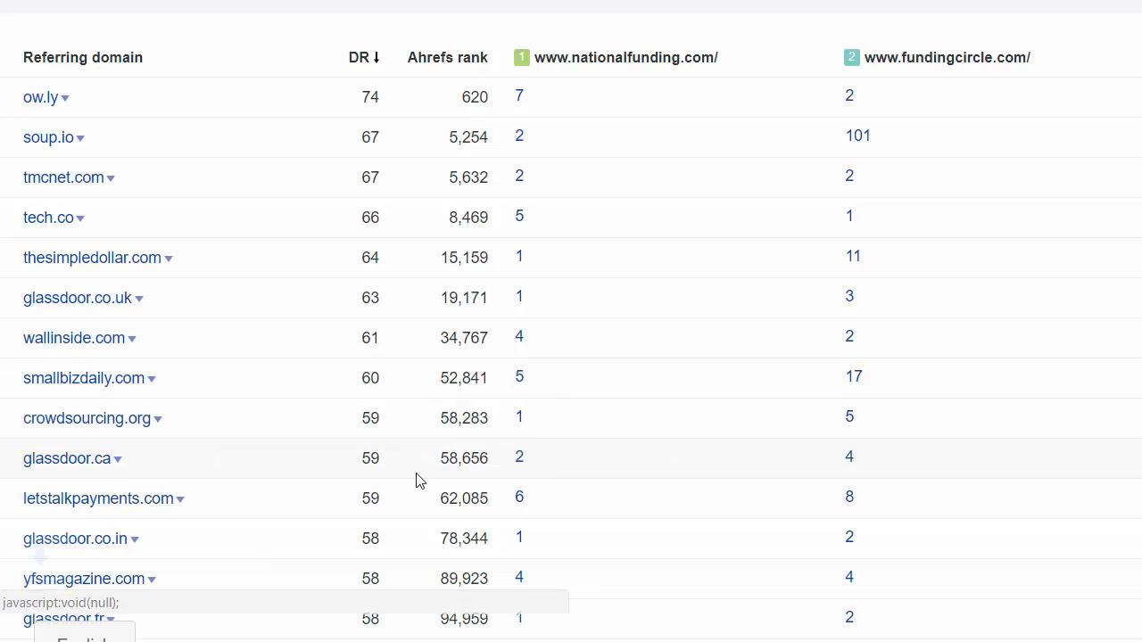
{"action": "left_click", "coordinate": [117, 638]}
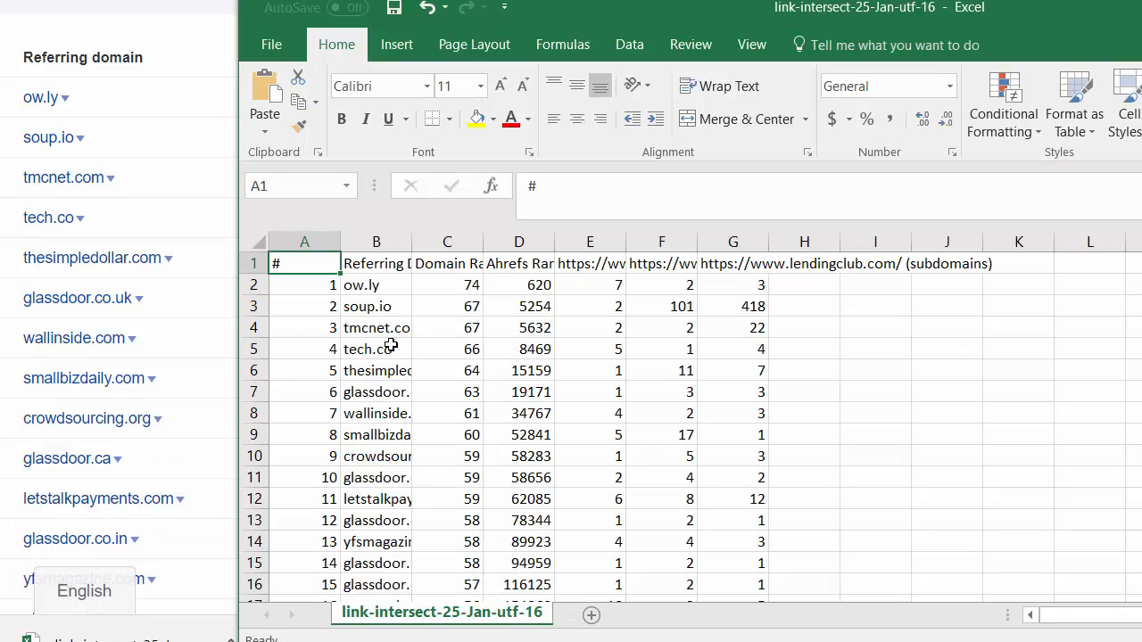
- Copy the referring domains B2:B43 from Excel into the Possible Placements sheet in Google Sheets, starting at cell A30, and review the list
{"action": "mouse_move", "coordinate": [369, 285]}
{"action": "left_mouse_down"}
{"action": "mouse_move", "coordinate": [420, 458]}
{"action": "mouse_move", "coordinate": [482, 595]}
{"action": "mouse_move", "coordinate": [377, 591]}
{"action": "mouse_move", "coordinate": [410, 596]}
{"action": "mouse_move", "coordinate": [407, 609]}
{"action": "mouse_move", "coordinate": [387, 556]}
{"action": "mouse_move", "coordinate": [366, 295]}
{"action": "mouse_move", "coordinate": [372, 159]}
{"action": "mouse_move", "coordinate": [365, 232]}
{"action": "mouse_move", "coordinate": [385, 292]}
{"action": "left_mouse_up"}
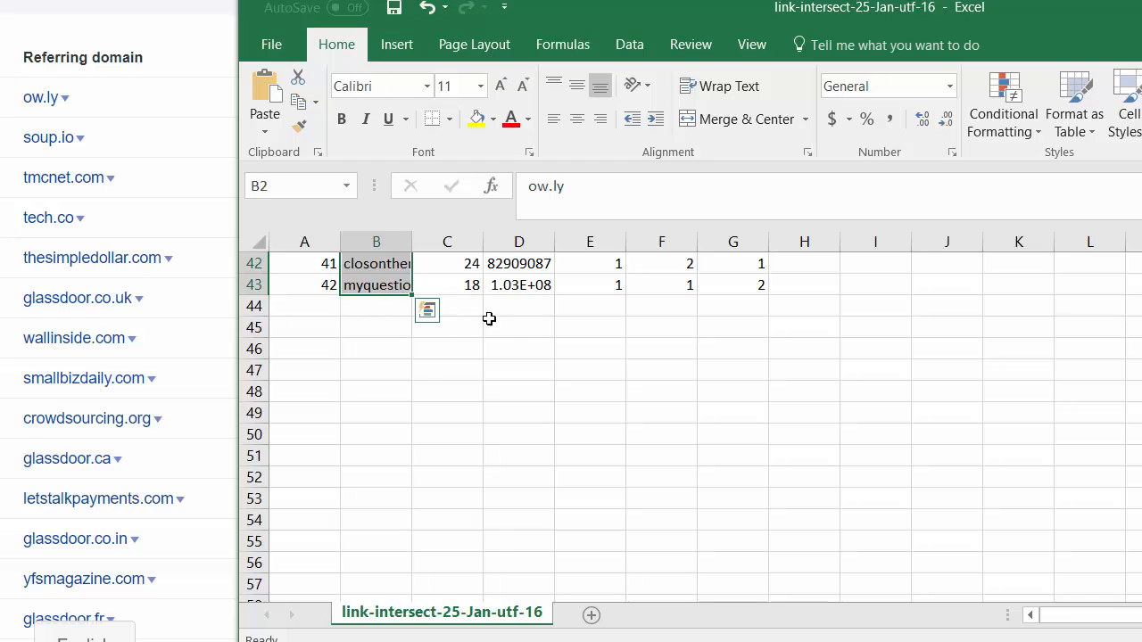
{"action": "key", "text": "ctrl+c"}
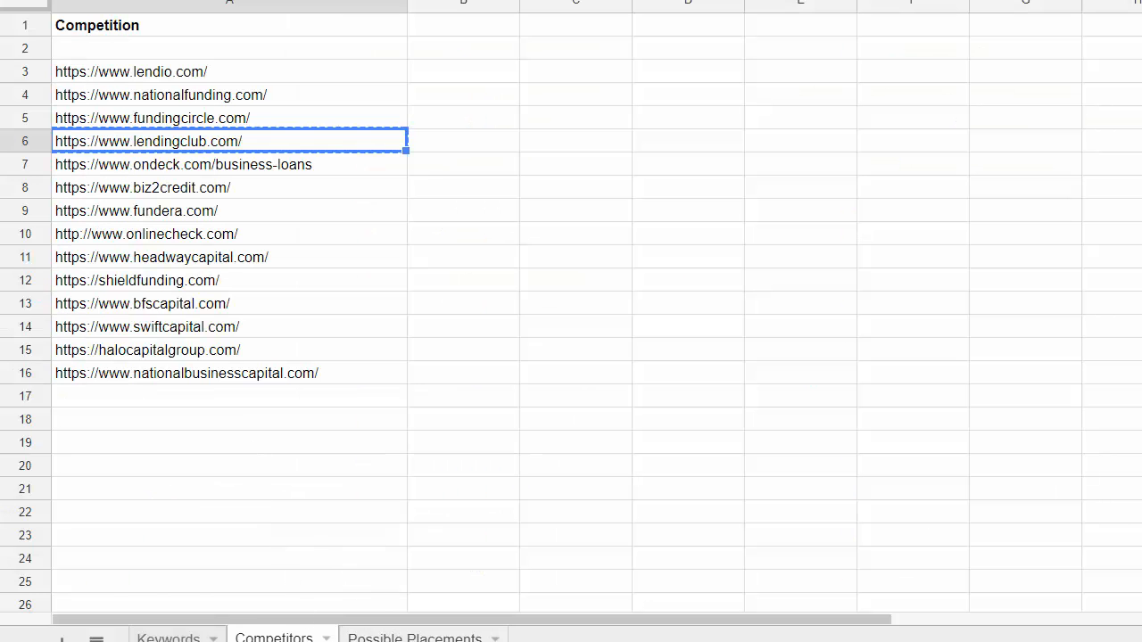
{"action": "left_click", "coordinate": [390, 637]}
{"action": "scroll", "coordinate": [354, 588], "scroll_direction": "down", "scroll_amount": 4}
{"action": "left_click", "coordinate": [175, 423]}
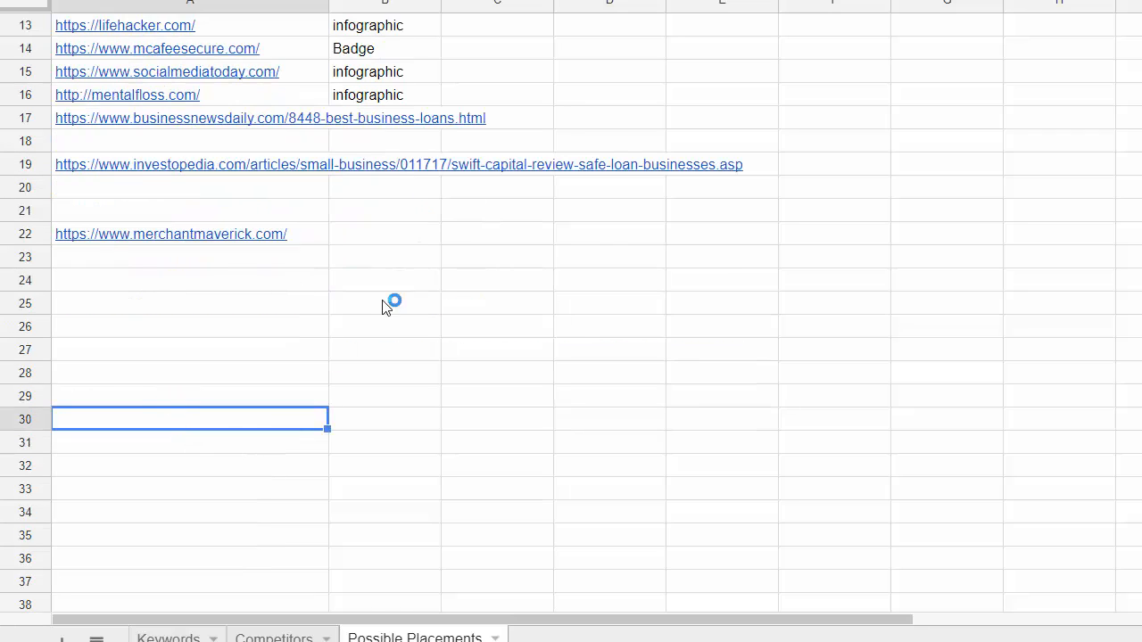
{"action": "key", "text": "ctrl+v"}
{"action": "key", "text": "Right"}
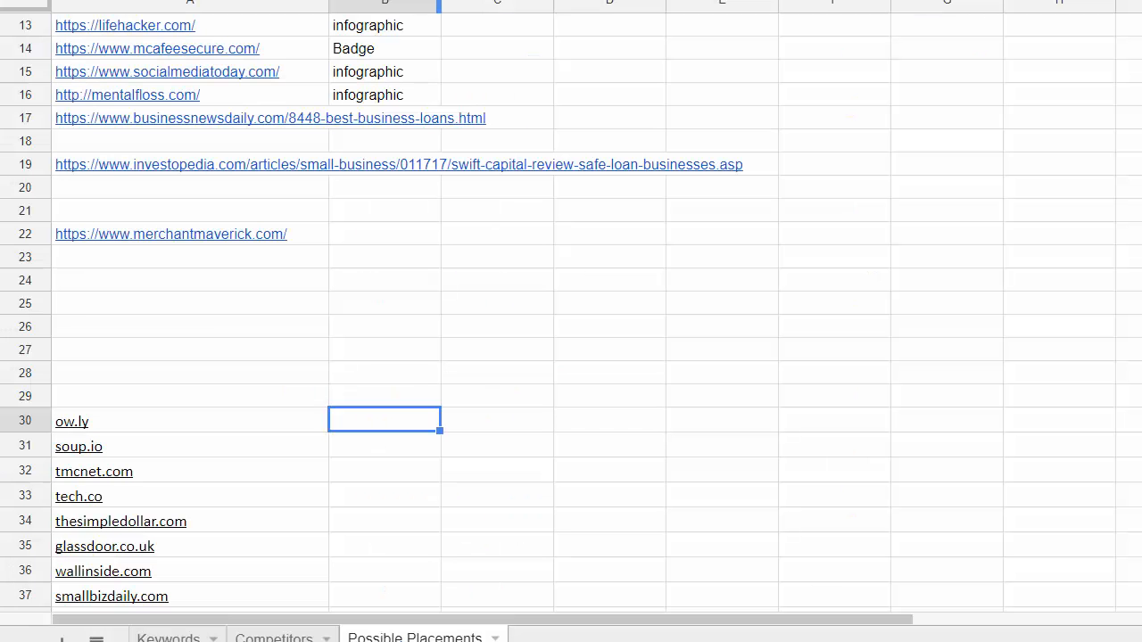
{"action": "scroll", "coordinate": [280, 349], "scroll_direction": "down", "scroll_amount": 8}
{"action": "scroll", "coordinate": [267, 363], "scroll_direction": "up", "scroll_amount": 10}
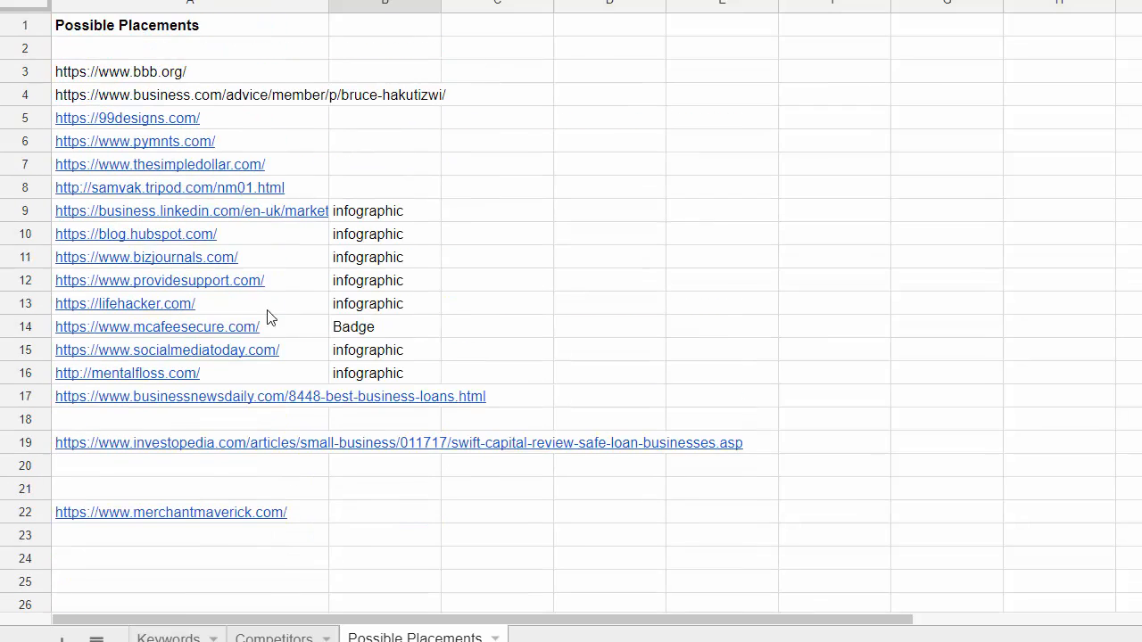
- Open the Competitors sheet and review the listed competitor websites
{"action": "left_click", "coordinate": [272, 635]}
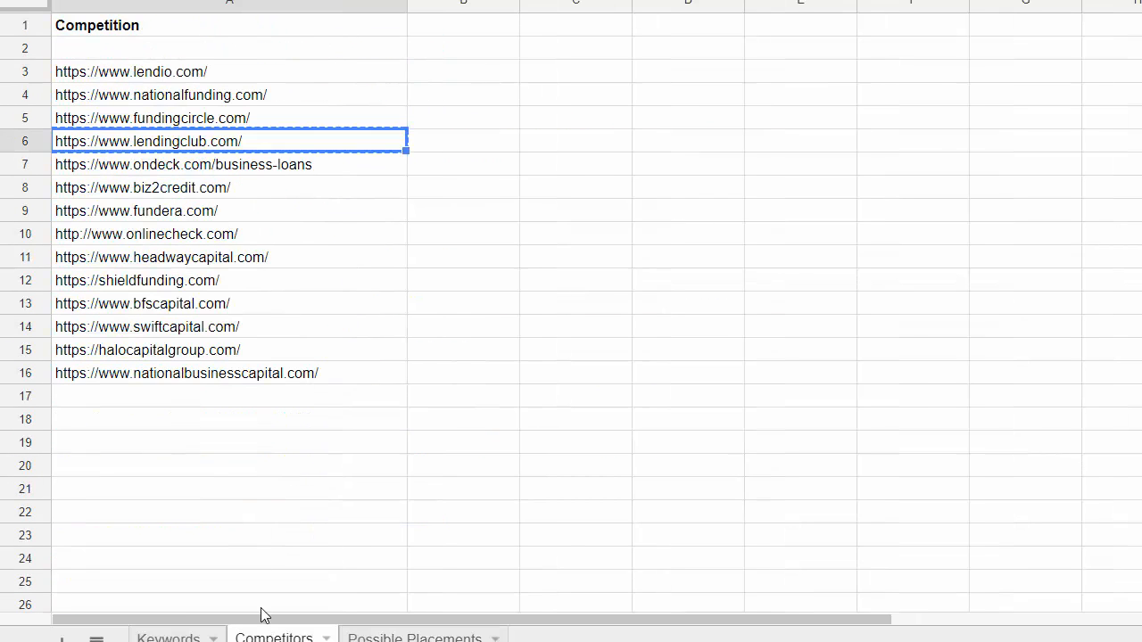
{"action": "left_click", "coordinate": [187, 170]}
{"action": "left_click", "coordinate": [191, 188]}
{"action": "left_click", "coordinate": [193, 211]}
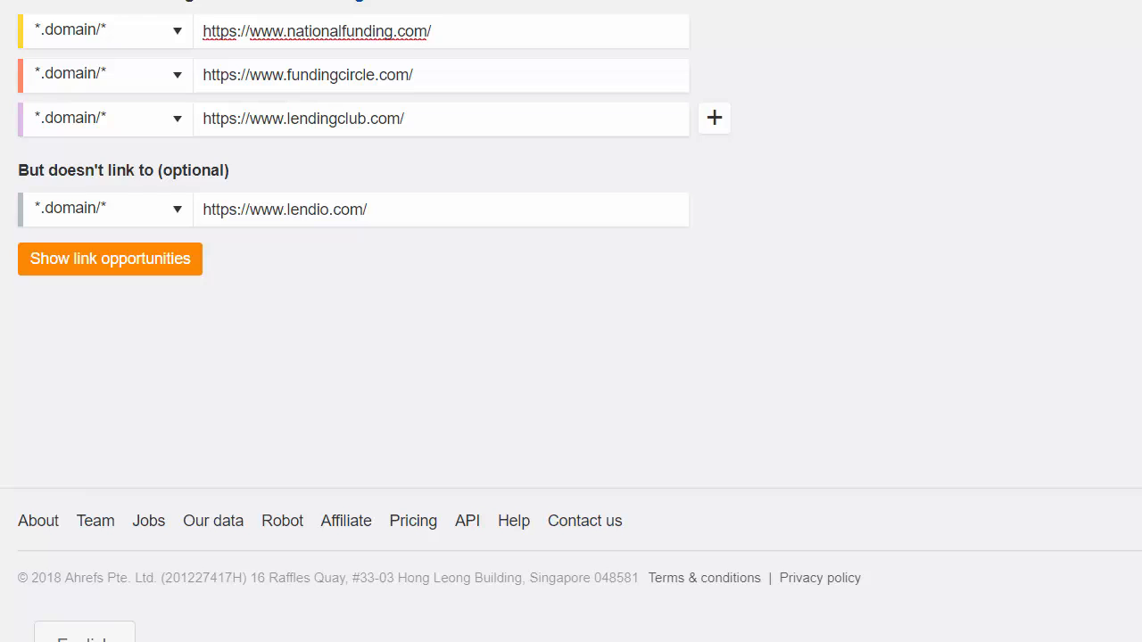
{"action": "left_click_drag", "start_coordinate": [512, 217], "coordinate": [179, 209]}
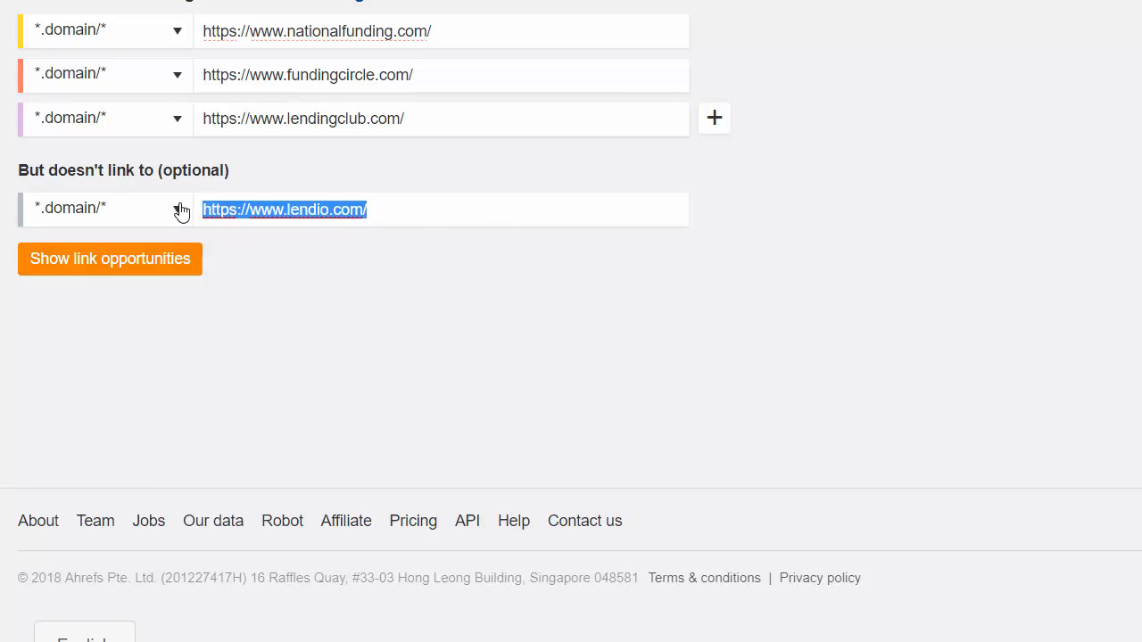
{"action": "left_click", "coordinate": [429, 31]}
{"action": "left_click_drag", "start_coordinate": [429, 32], "coordinate": [202, 18]}
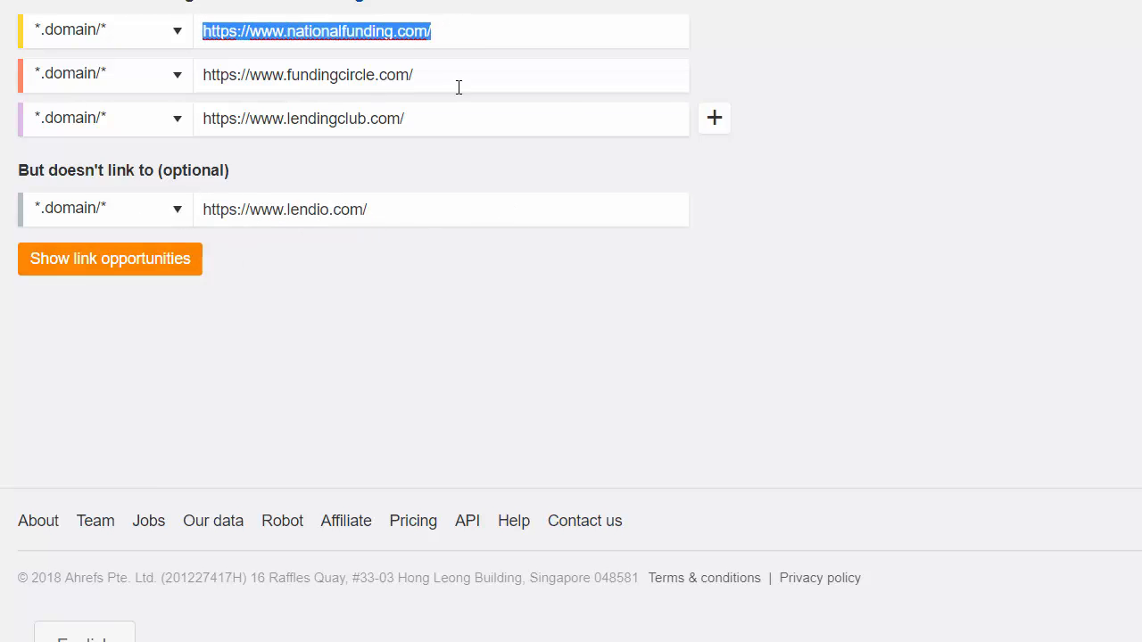
{"action": "left_click_drag", "start_coordinate": [535, 82], "coordinate": [135, 63]}
{"action": "left_click_drag", "start_coordinate": [541, 125], "coordinate": [95, 113]}
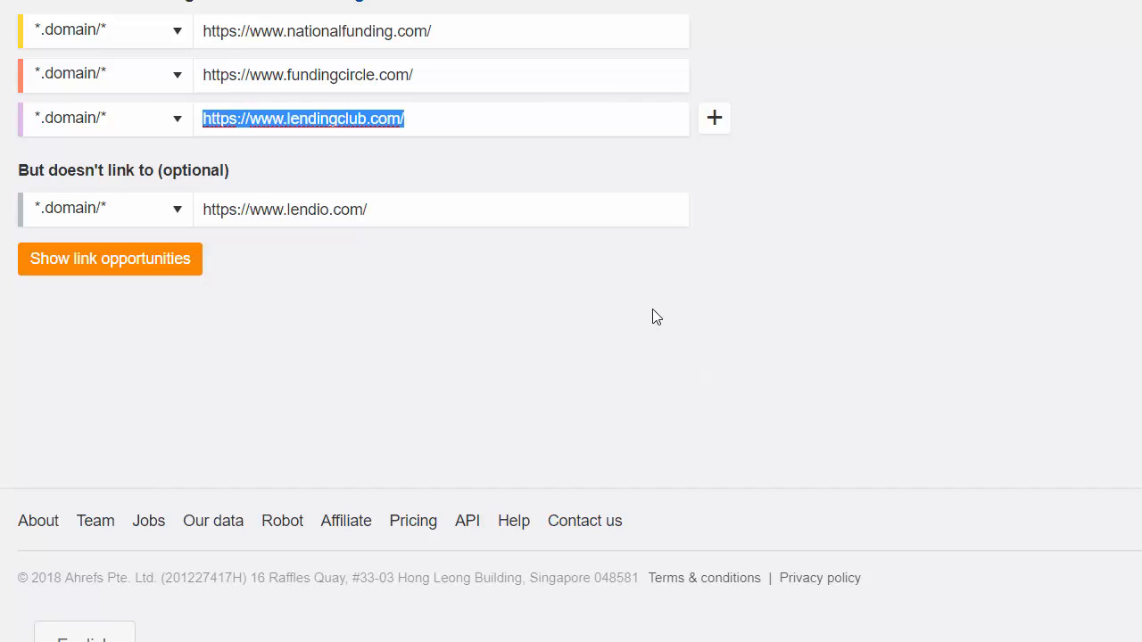
{"action": "left_click", "coordinate": [715, 119]}
{"action": "left_click", "coordinate": [713, 164]}
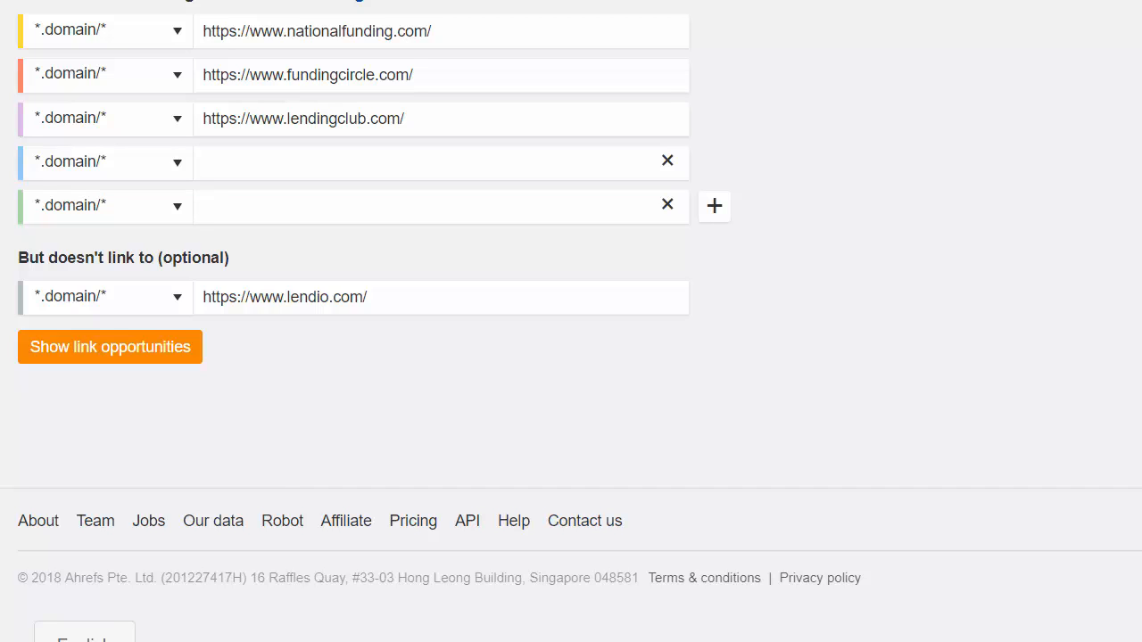
{"action": "left_click", "coordinate": [664, 171]}
{"action": "left_click", "coordinate": [663, 171]}
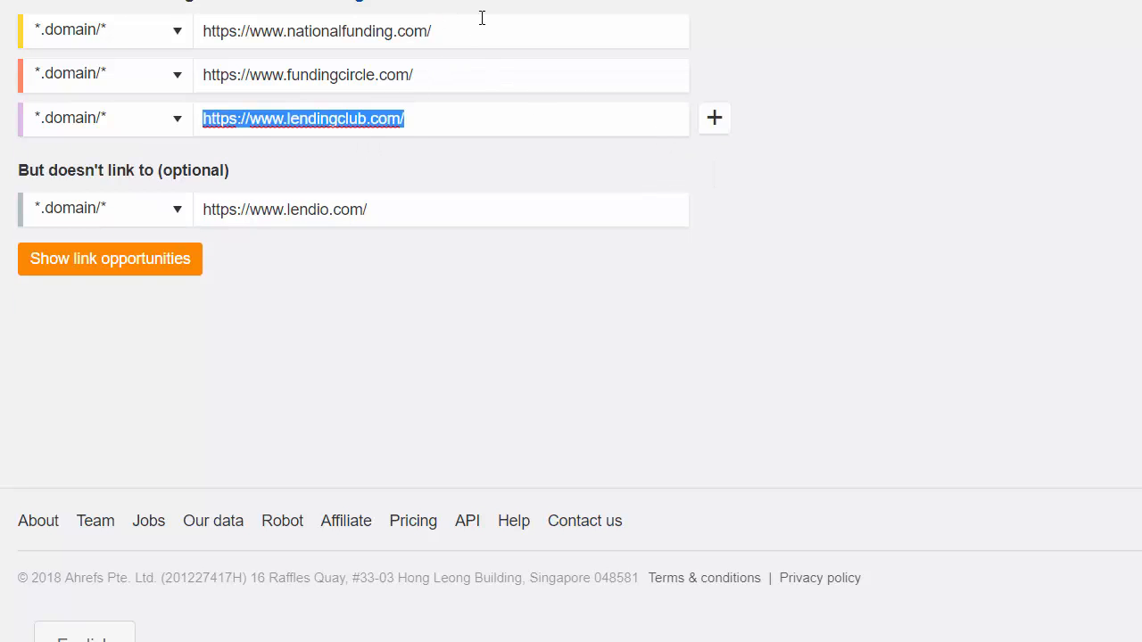
{"action": "left_click_drag", "start_coordinate": [433, 33], "coordinate": [109, 29]}
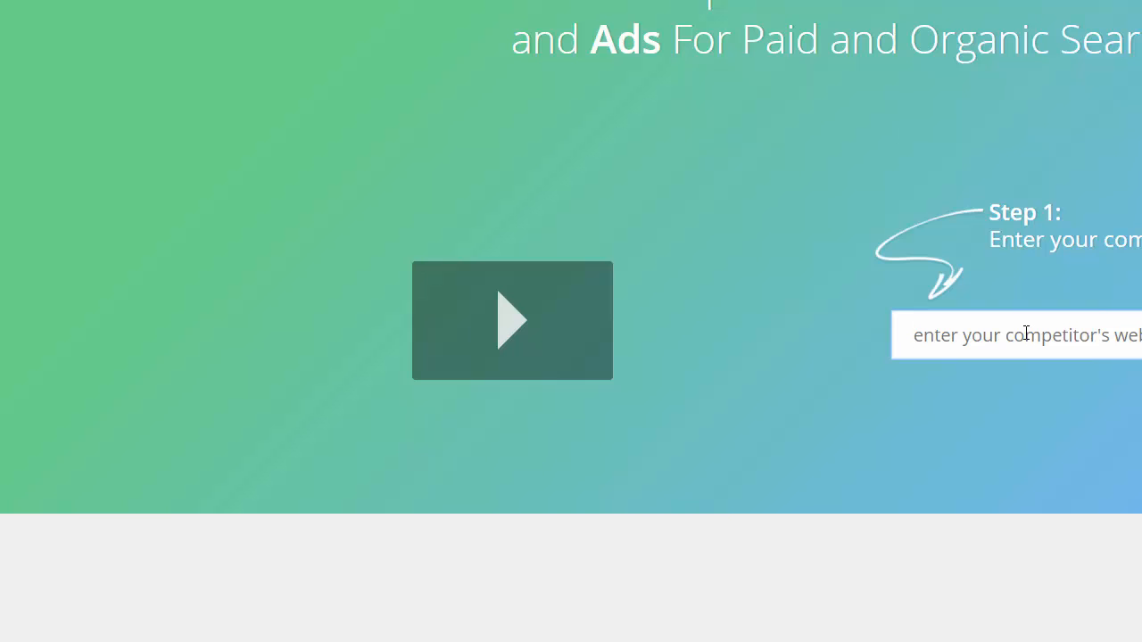
{"action": "left_click", "coordinate": [1025, 333]}
{"action": "key", "text": "ctrl+v"}
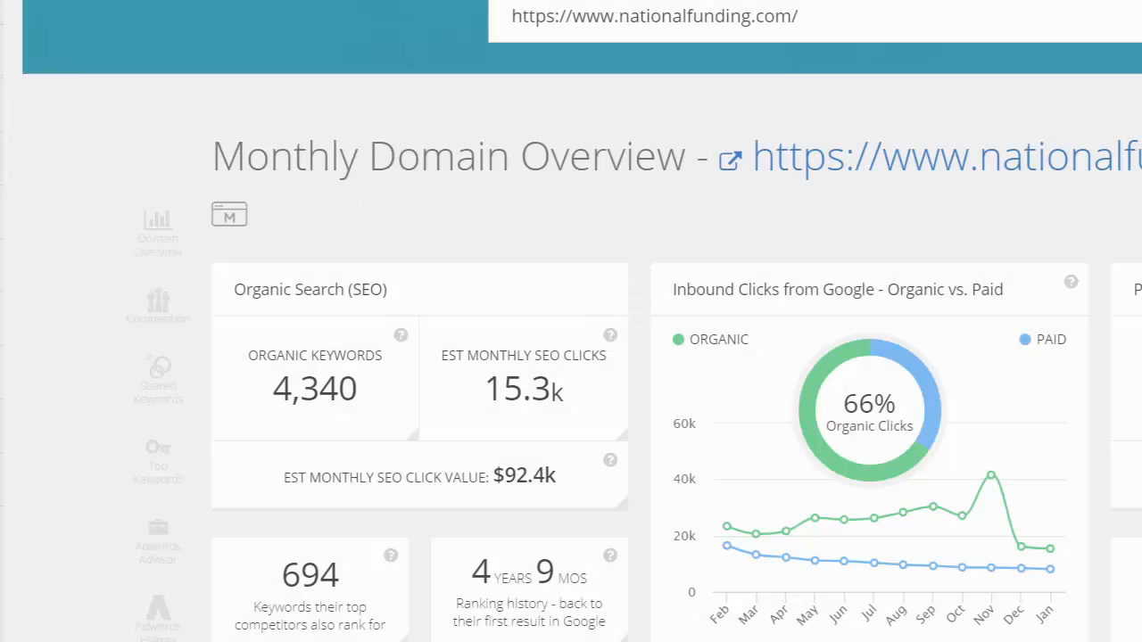
{"action": "scroll", "coordinate": [581, 262], "scroll_direction": "down", "scroll_amount": 3}
{"action": "scroll", "coordinate": [504, 102], "scroll_direction": "down", "scroll_amount": 3}
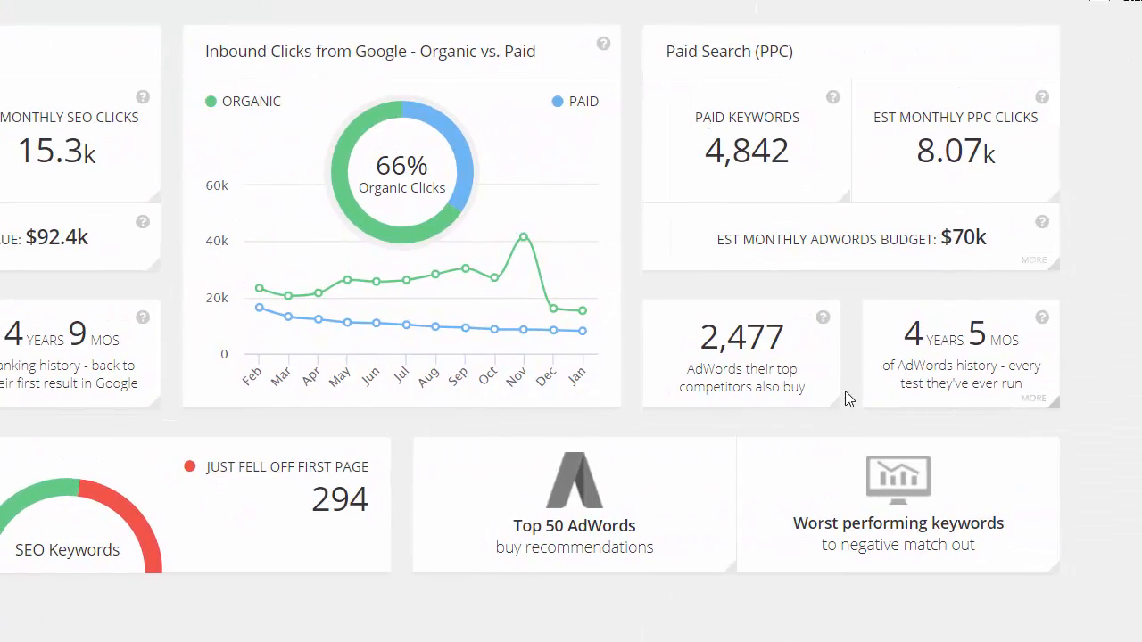
{"action": "scroll", "coordinate": [502, 441], "scroll_direction": "up", "scroll_amount": 4}
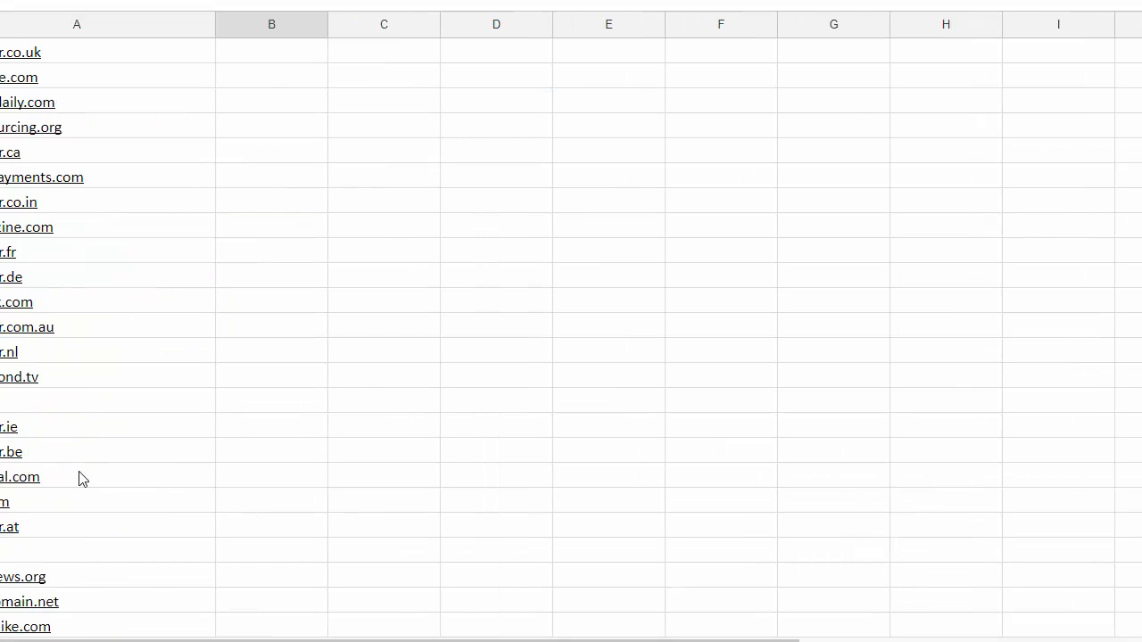
- Switch to the Possible Placements sheet in Google Sheets and review the earlier entries and the referring domains in A30:A71
{"action": "scroll", "coordinate": [33, 259], "scroll_direction": "down", "scroll_amount": 8}
{"action": "scroll", "coordinate": [33, 258], "scroll_direction": "up", "scroll_amount": 4}
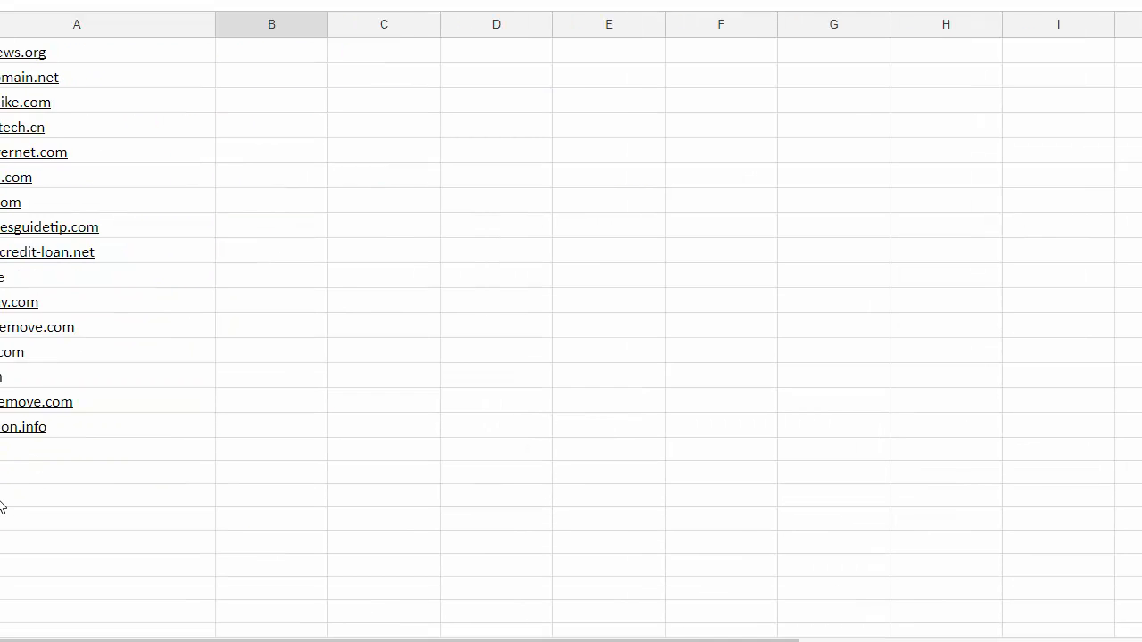
{"action": "scroll", "coordinate": [89, 509], "scroll_direction": "up", "scroll_amount": 8}
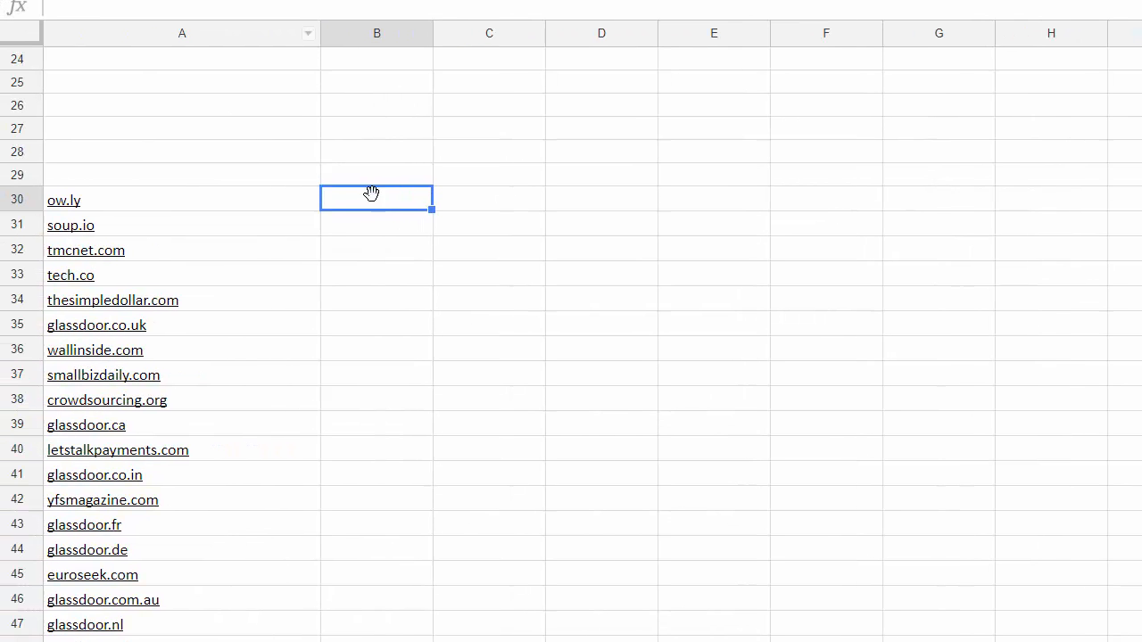
{"action": "scroll", "coordinate": [642, 419], "scroll_direction": "up", "scroll_amount": 8}
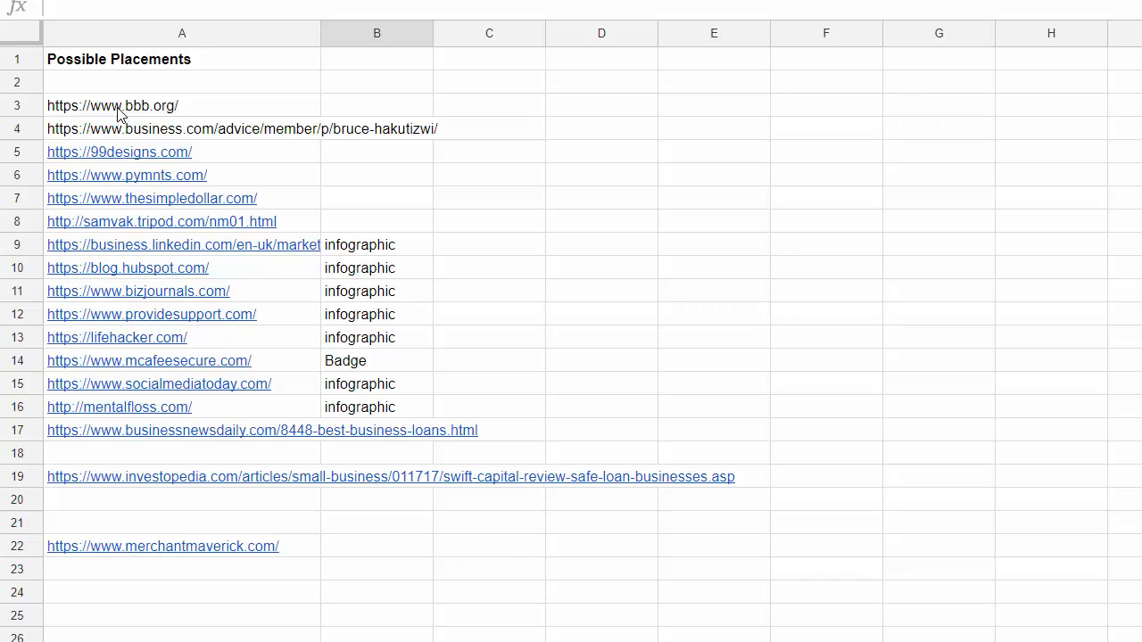
{"action": "scroll", "coordinate": [258, 242], "scroll_direction": "down", "scroll_amount": 5}
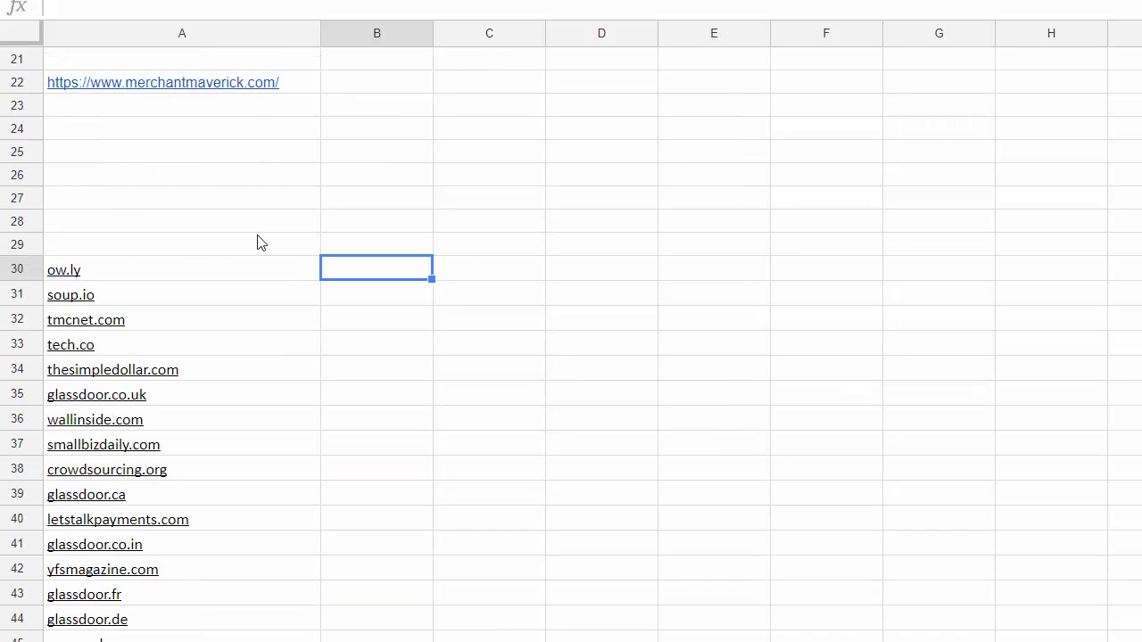
{"action": "scroll", "coordinate": [259, 243], "scroll_direction": "down", "scroll_amount": 3}
{"action": "scroll", "coordinate": [161, 280], "scroll_direction": "down", "scroll_amount": 10}
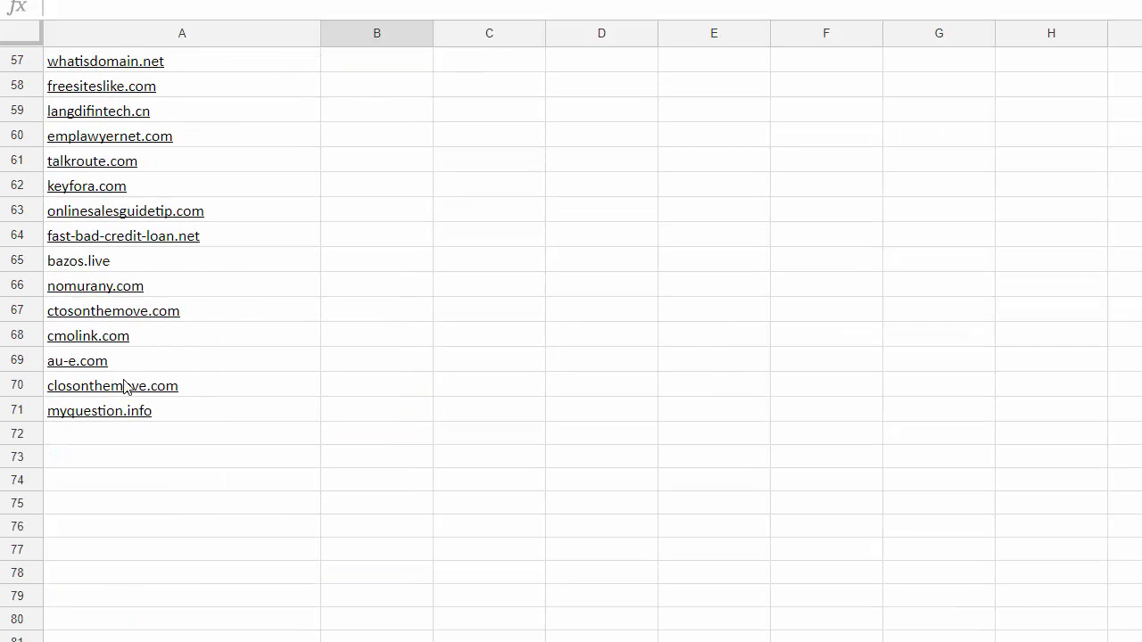
{"action": "scroll", "coordinate": [184, 526], "scroll_direction": "up", "scroll_amount": 7}
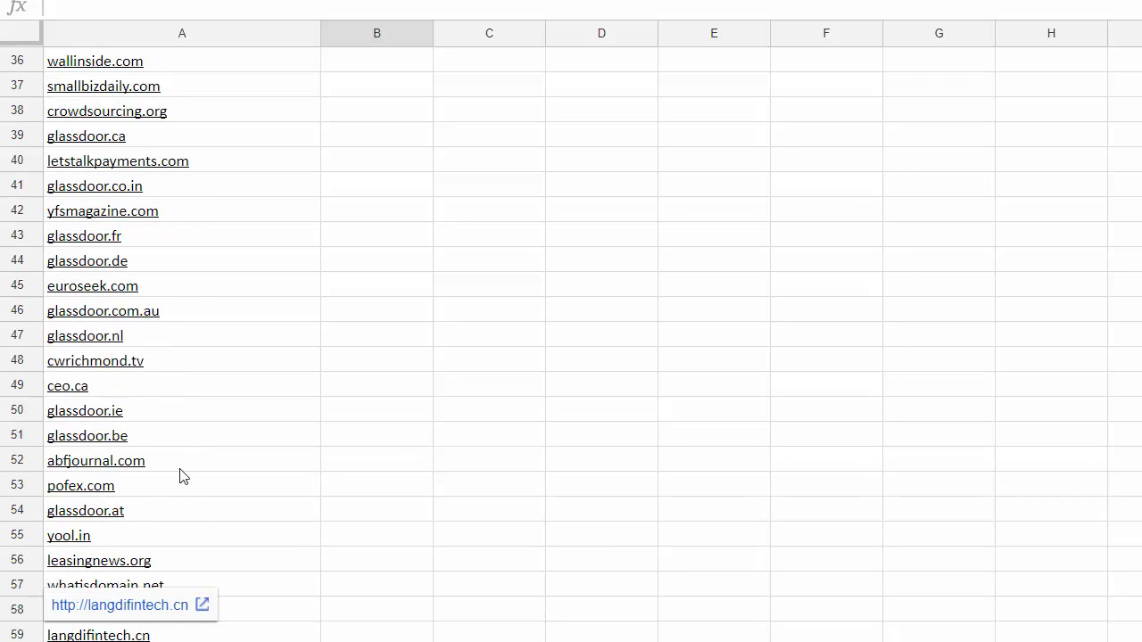
{"action": "scroll", "coordinate": [183, 476], "scroll_direction": "up", "scroll_amount": 6}
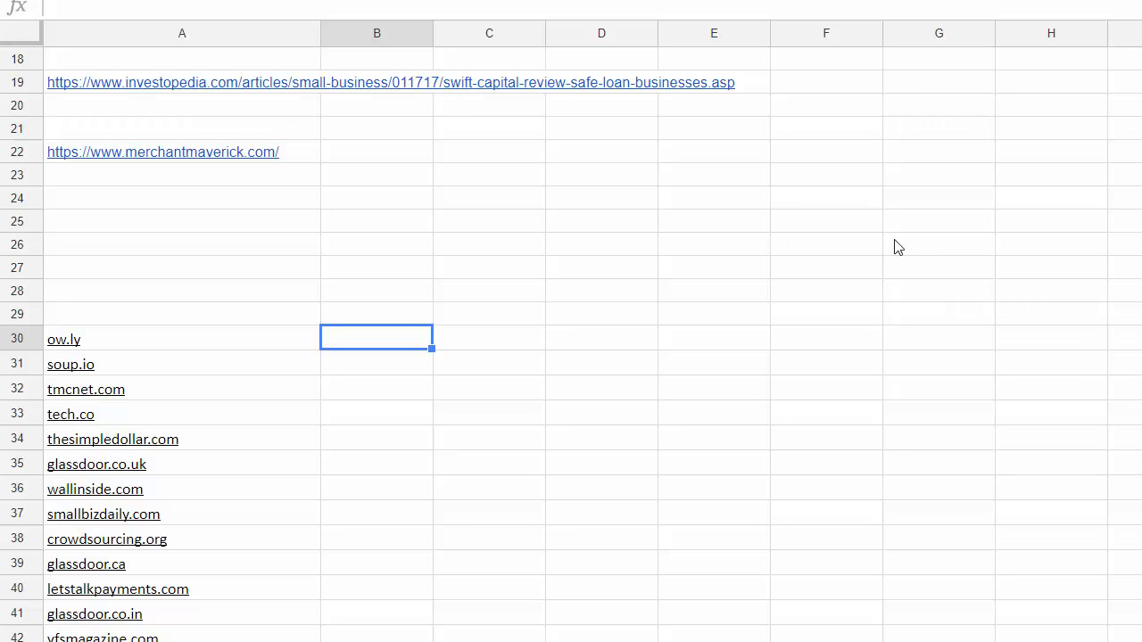
{"action": "scroll", "coordinate": [874, 239], "scroll_direction": "down", "scroll_amount": 10}
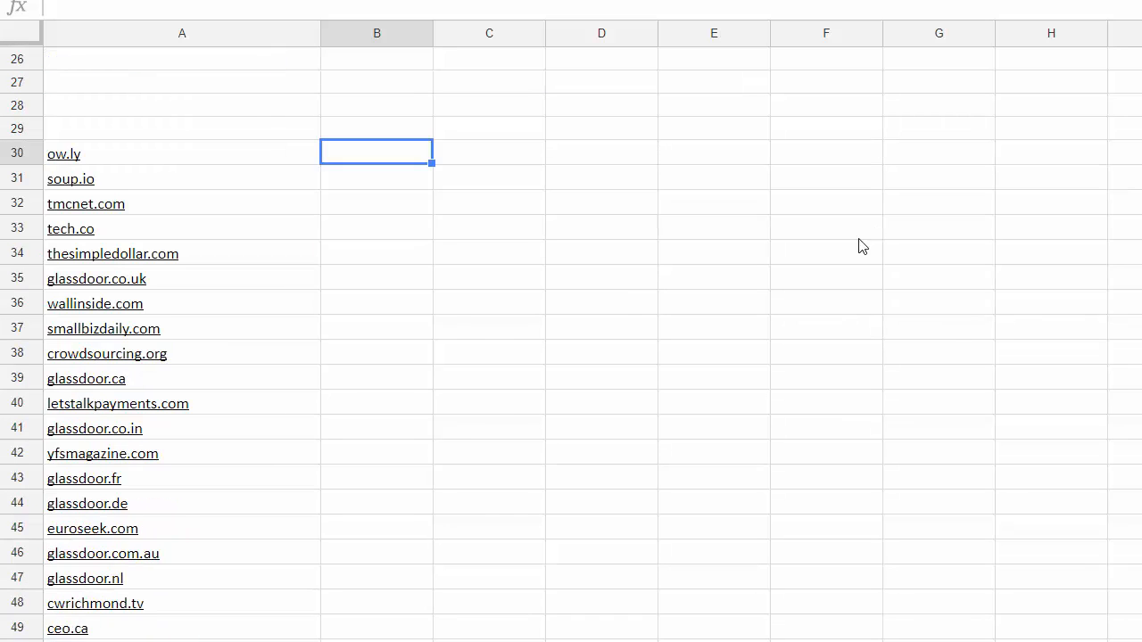
{"action": "scroll", "coordinate": [451, 341], "scroll_direction": "down", "scroll_amount": 2}
{"action": "scroll", "coordinate": [450, 337], "scroll_direction": "up", "scroll_amount": 16}
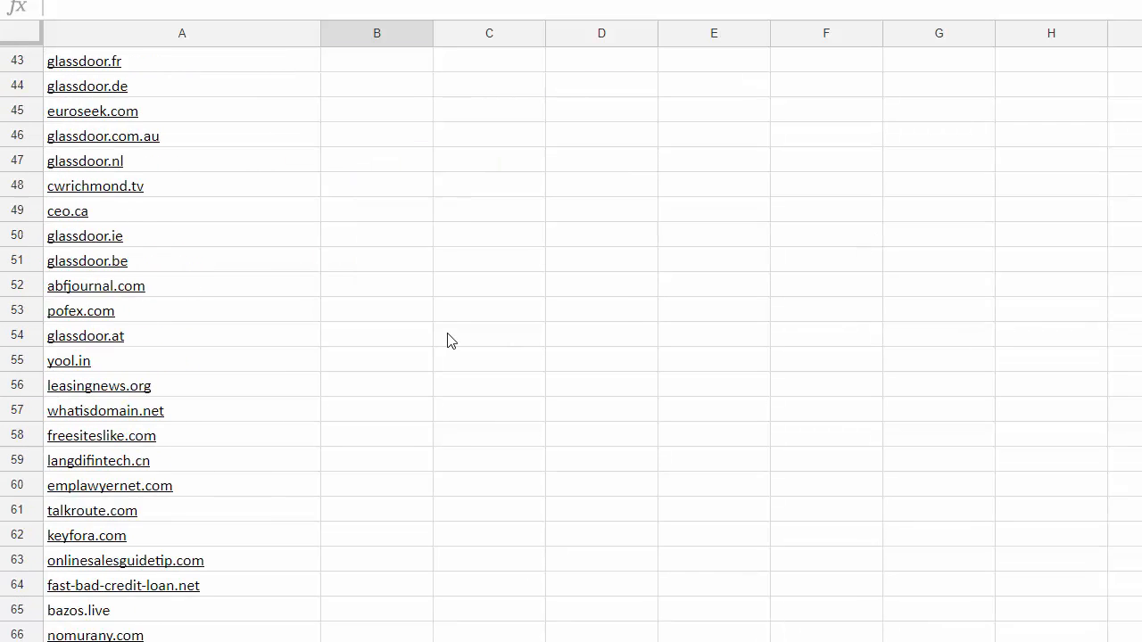
{"action": "scroll", "coordinate": [451, 335], "scroll_direction": "up", "scroll_amount": 2}
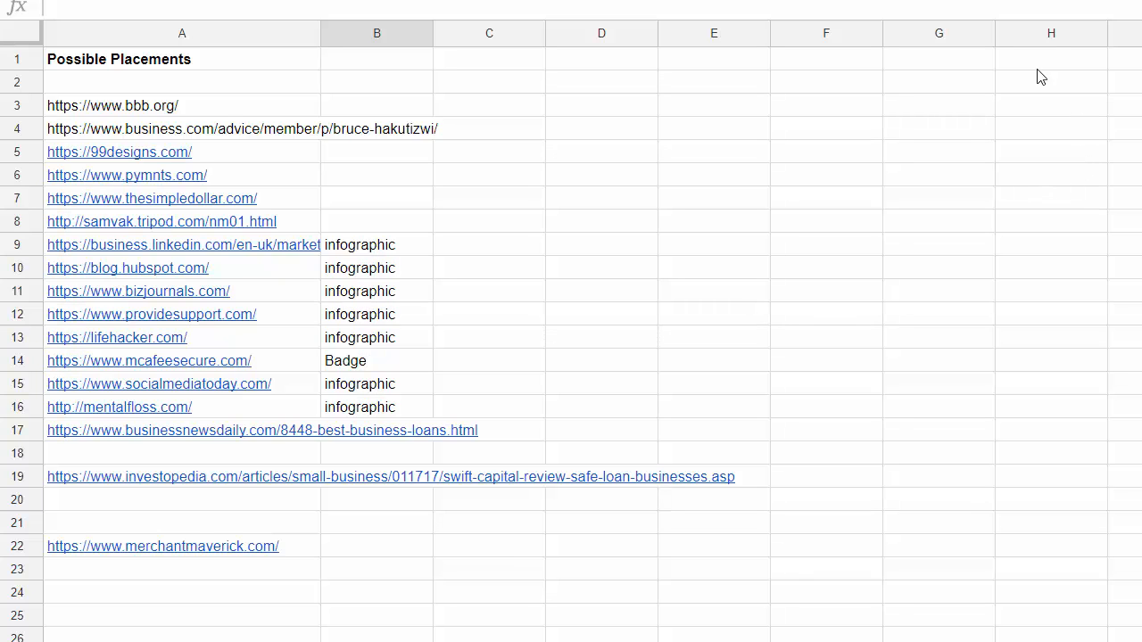
{"action": "scroll", "coordinate": [235, 357], "scroll_direction": "down", "scroll_amount": 6}
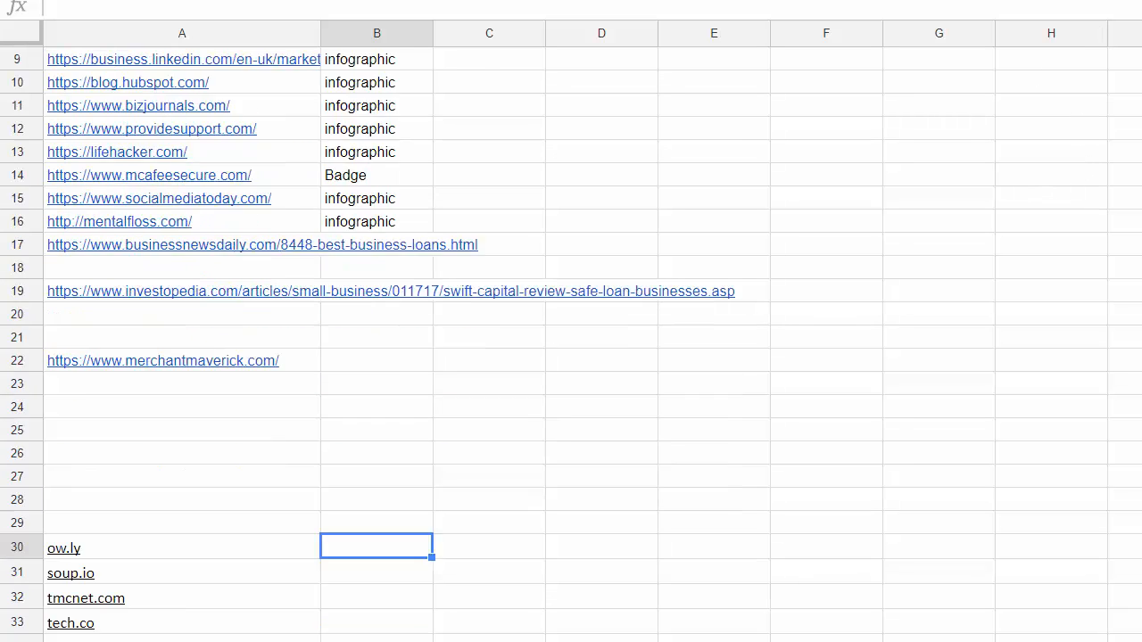
{"action": "scroll", "coordinate": [182, 373], "scroll_direction": "down", "scroll_amount": 3}
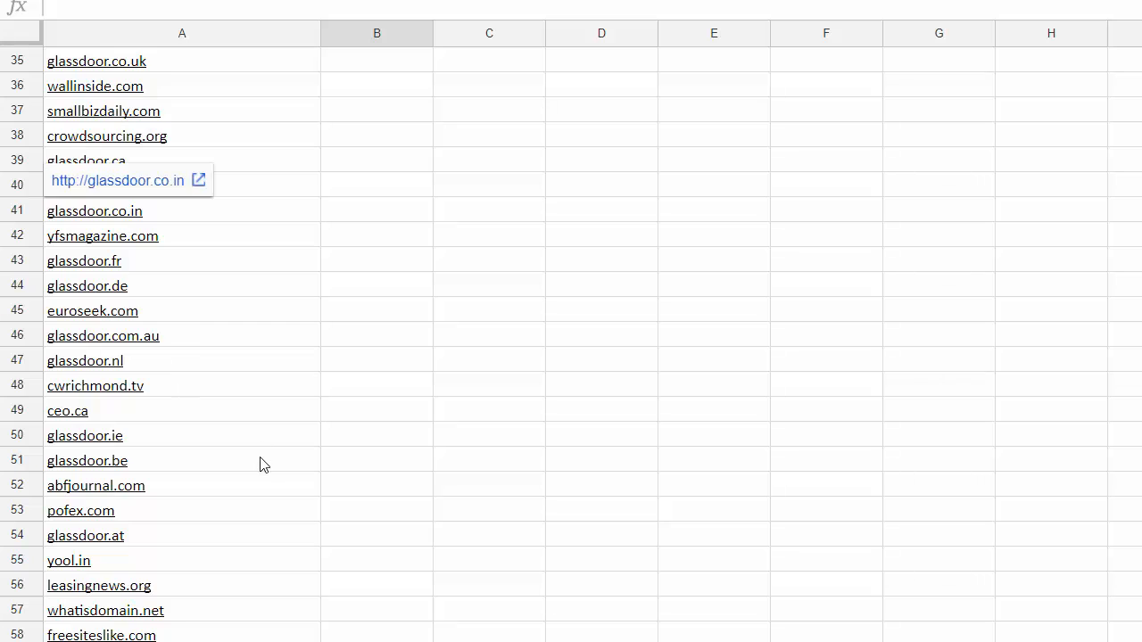
{"action": "scroll", "coordinate": [259, 462], "scroll_direction": "down", "scroll_amount": 7}
{"action": "scroll", "coordinate": [256, 461], "scroll_direction": "up", "scroll_amount": 4}
{"action": "scroll", "coordinate": [256, 461], "scroll_direction": "up", "scroll_amount": 7}
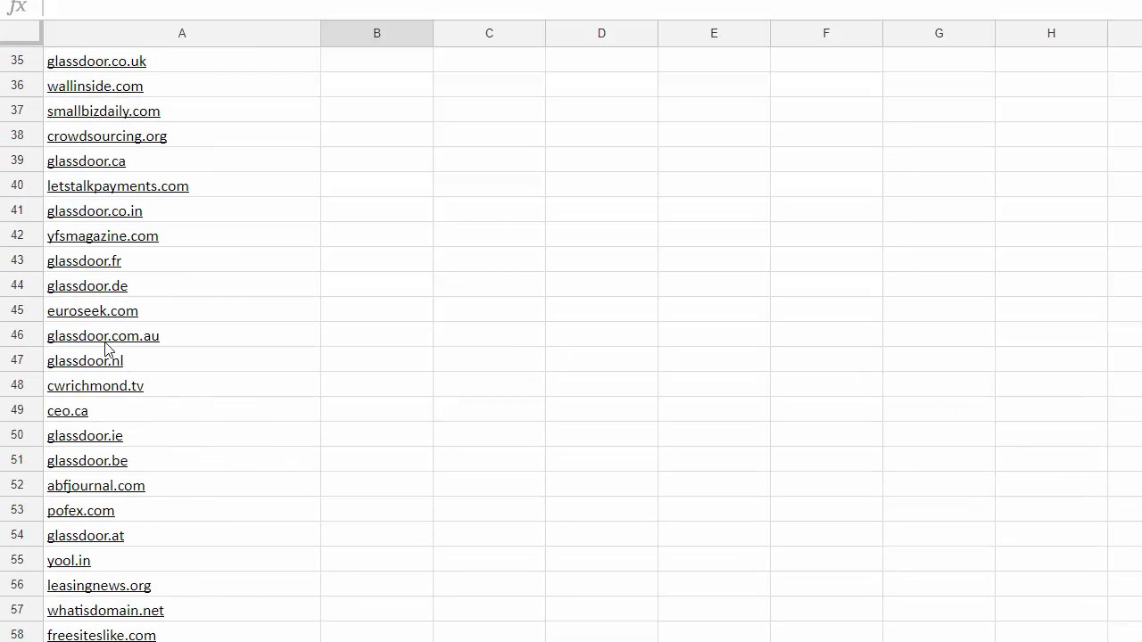
{"action": "scroll", "coordinate": [140, 385], "scroll_direction": "down", "scroll_amount": 1}
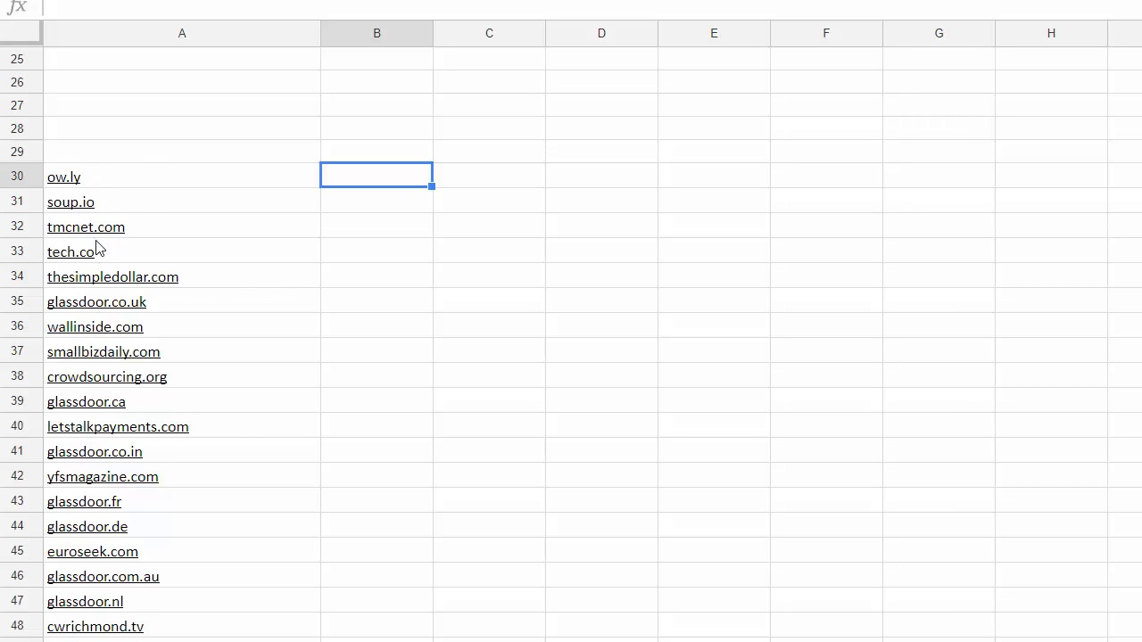
{"action": "scroll", "coordinate": [97, 250], "scroll_direction": "down", "scroll_amount": 3}
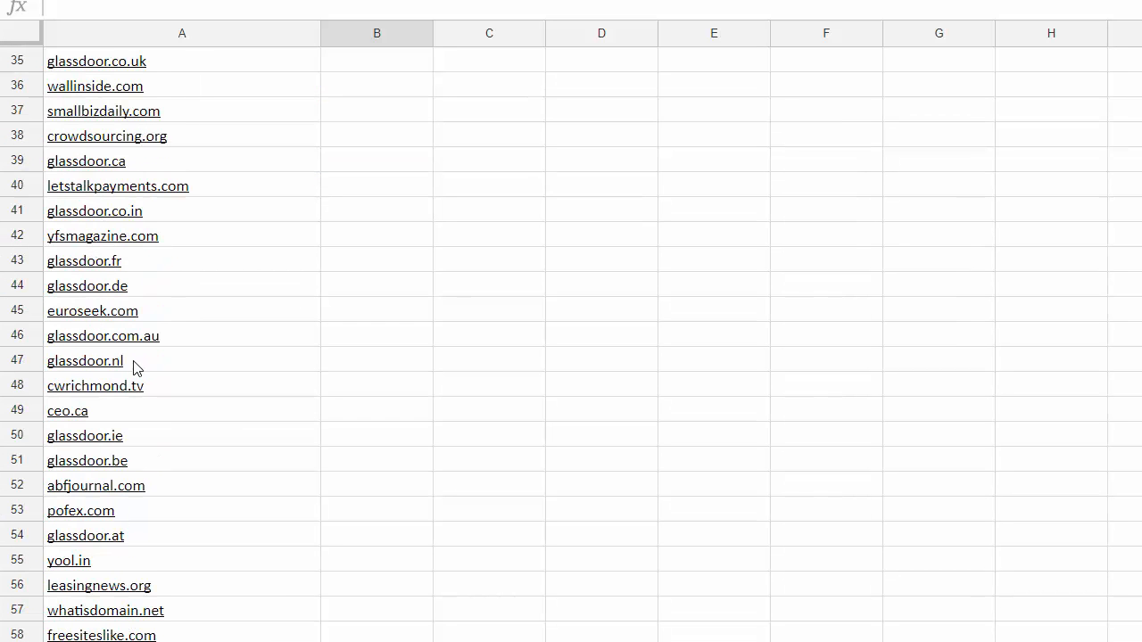
{"action": "mouse_move", "coordinate": [133, 348]}
{"action": "scroll", "coordinate": [301, 403], "scroll_direction": "down", "scroll_amount": 3}
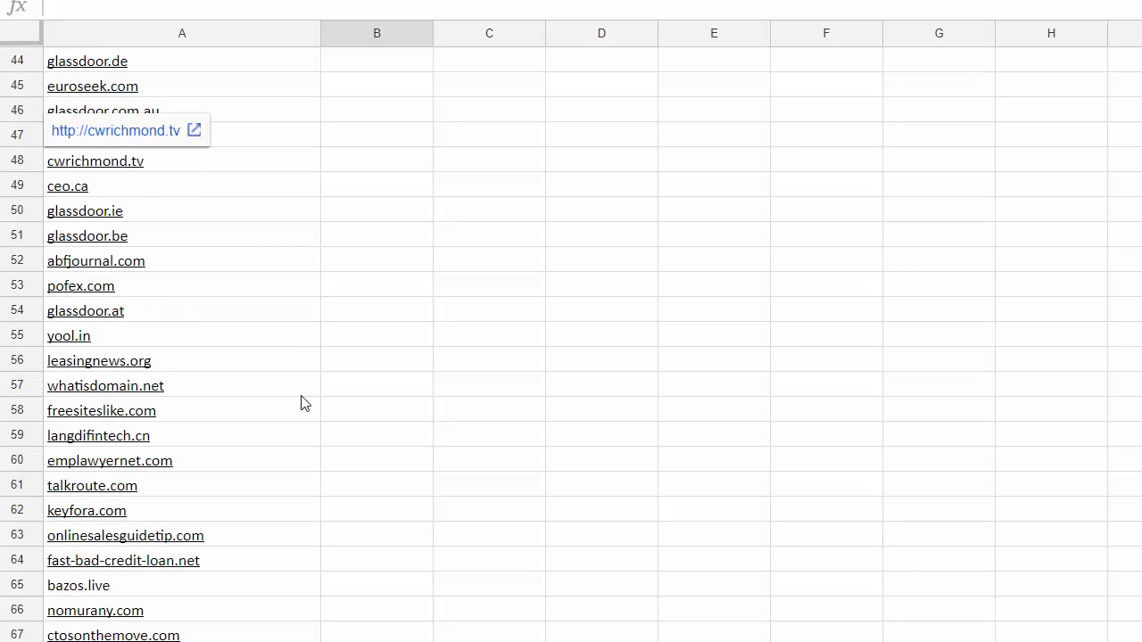
{"action": "scroll", "coordinate": [298, 398], "scroll_direction": "down", "scroll_amount": 4}
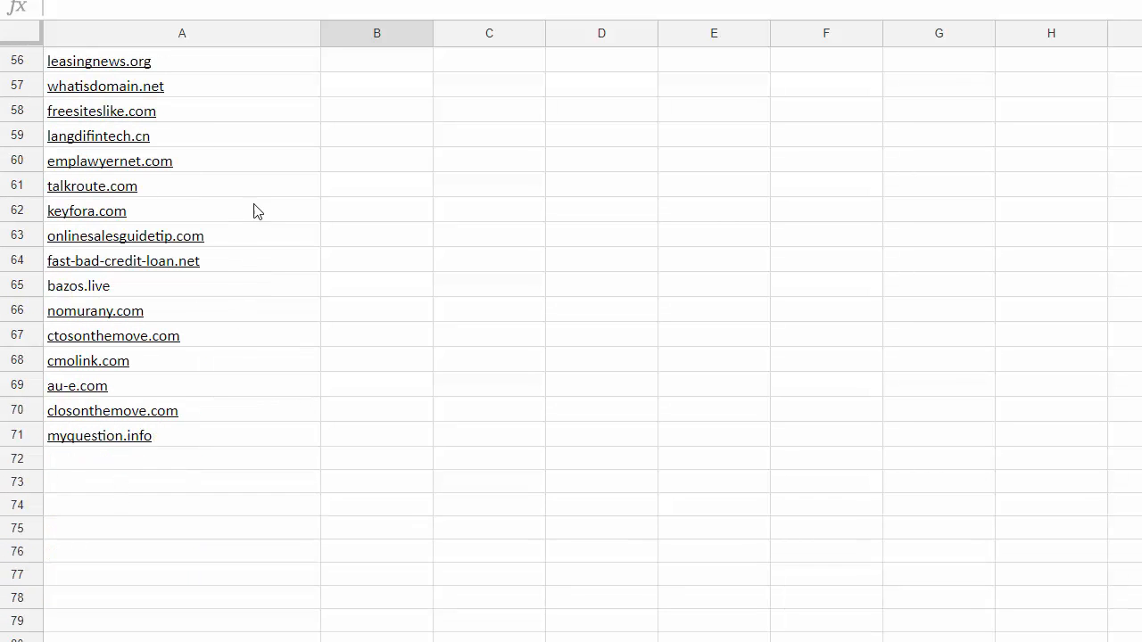
{"action": "scroll", "coordinate": [990, 392], "scroll_direction": "up", "scroll_amount": 6}
{"action": "scroll", "coordinate": [990, 393], "scroll_direction": "up", "scroll_amount": 5}
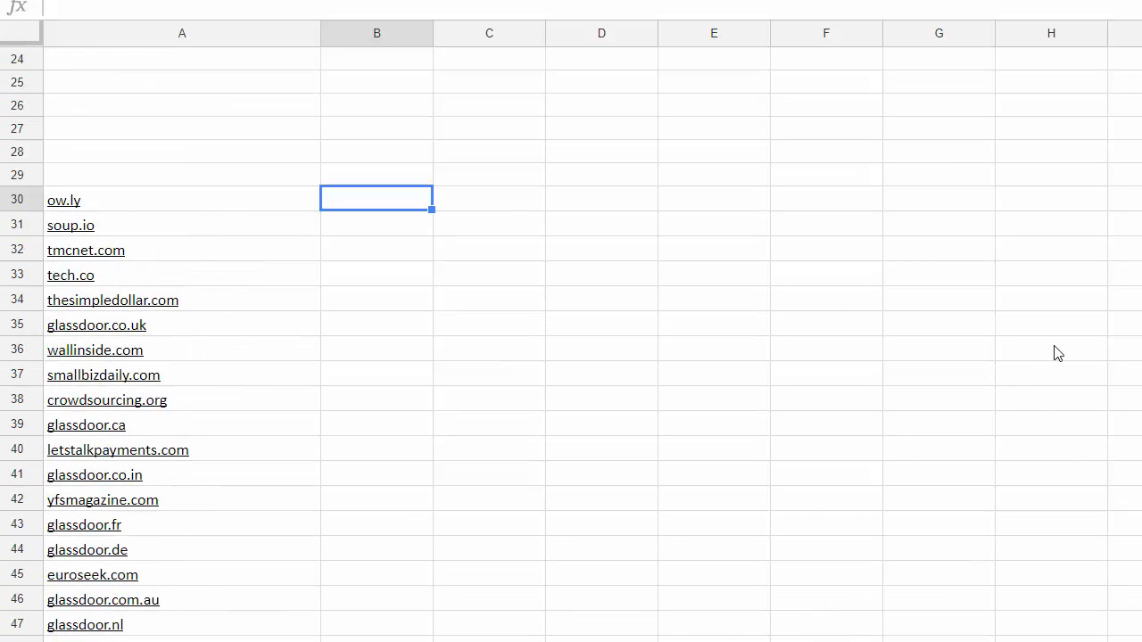